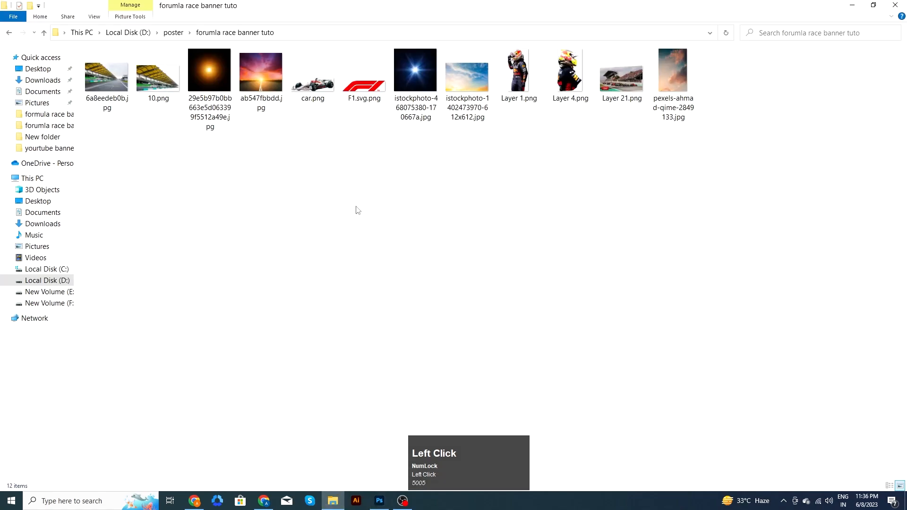
# Place ab547fbbdd.jpg in the document and scale and position it so the sunset road fills the canvas.
pyautogui.moveTo(263, 77); pyautogui.dragTo(376, 357)
pyautogui.moveTo(478, 373)
pyautogui.mouseDown()
pyautogui.moveTo(478, 389)
pyautogui.moveTo(477, 381)
pyautogui.mouseUp()
pyautogui.moveTo(574, 424); pyautogui.dragTo(588, 436)
pyautogui.moveTo(552, 399); pyautogui.dragTo(551, 392)
pyautogui.click(468, 20)
pyautogui.moveTo(588, 429); pyautogui.dragTo(596, 438)
pyautogui.click(684, 238)
pyautogui.moveTo(572, 281); pyautogui.dragTo(552, 259)
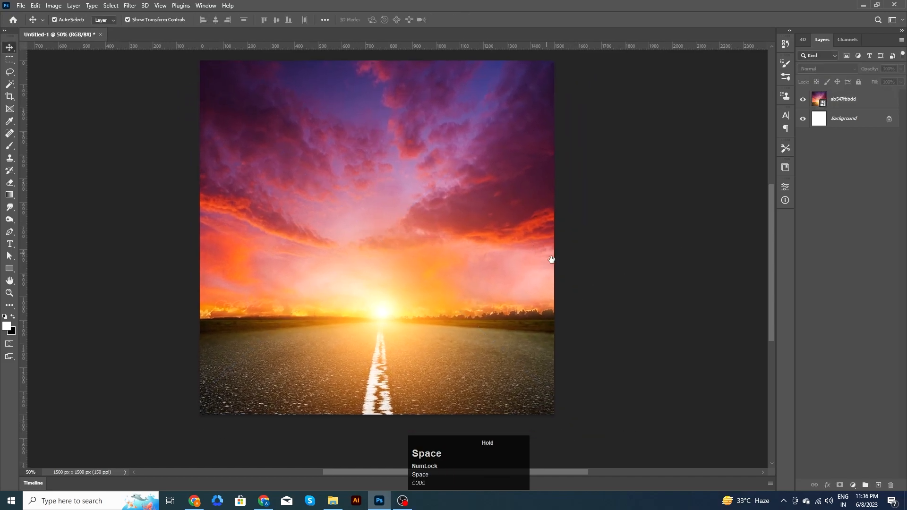
# Add a new layer above the sunset image and paint white clouds across the sky with a large cloud-textured brush.
pyautogui.click(334, 501)
pyautogui.click(379, 501)
pyautogui.click(515, 266)
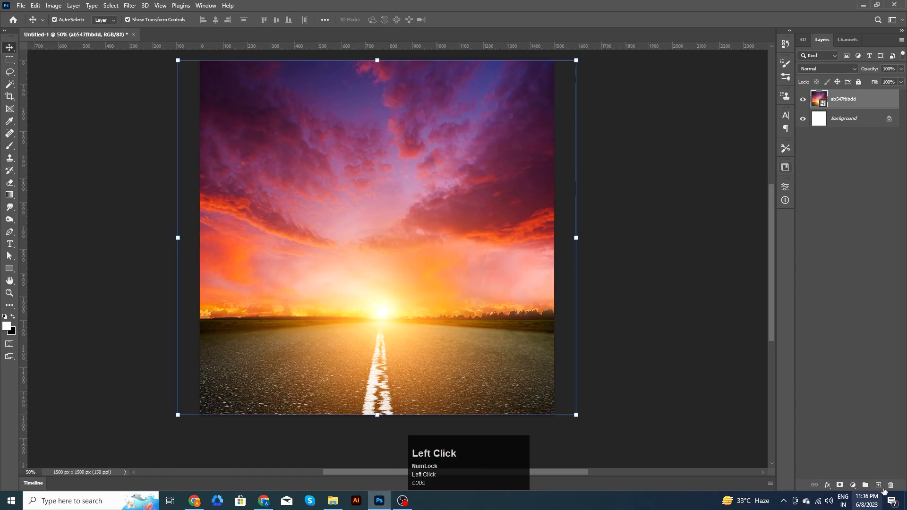
pyautogui.click(879, 485)
pyautogui.press('b')
pyautogui.keyDown('alt'); pyautogui.rightClick(463, 253); pyautogui.keyUp('alt')
pyautogui.moveTo(501, 222)
pyautogui.mouseDown()
pyautogui.moveTo(528, 123)
pyautogui.moveTo(251, 114)
pyautogui.mouseUp()
pyautogui.moveTo(262, 211)
pyautogui.mouseDown()
pyautogui.moveTo(491, 268)
pyautogui.moveTo(531, 86)
pyautogui.moveTo(225, 259)
pyautogui.mouseUp()
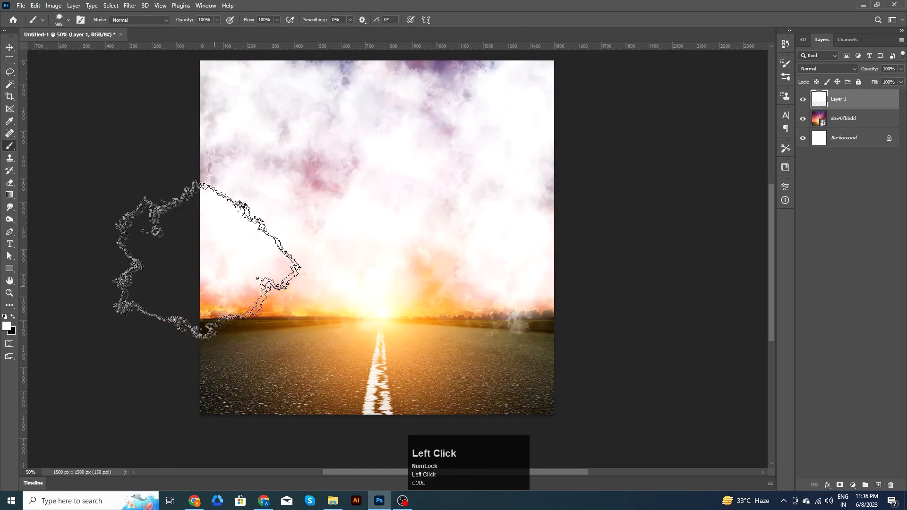
# Set the painted cloud layer's blend mode to Soft Light.
pyautogui.click(8, 50)
pyautogui.click(826, 69)
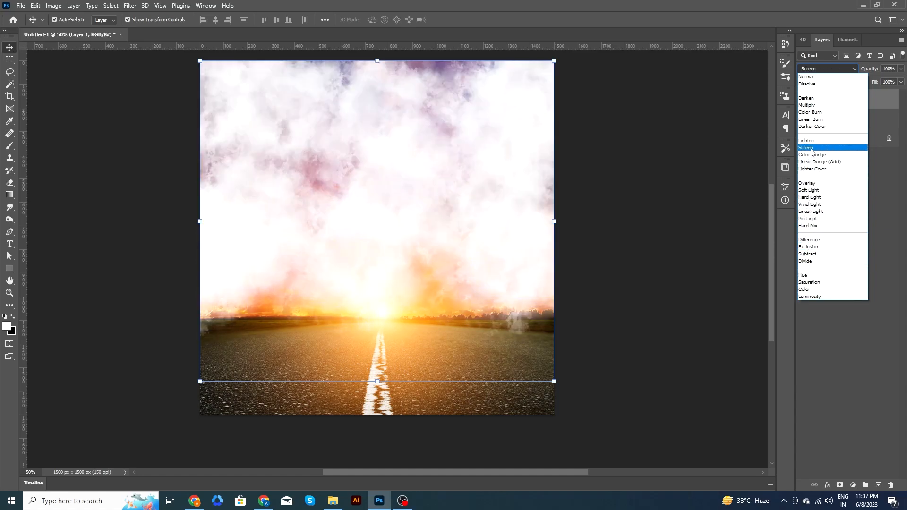
pyautogui.click(809, 190)
pyautogui.click(675, 188)
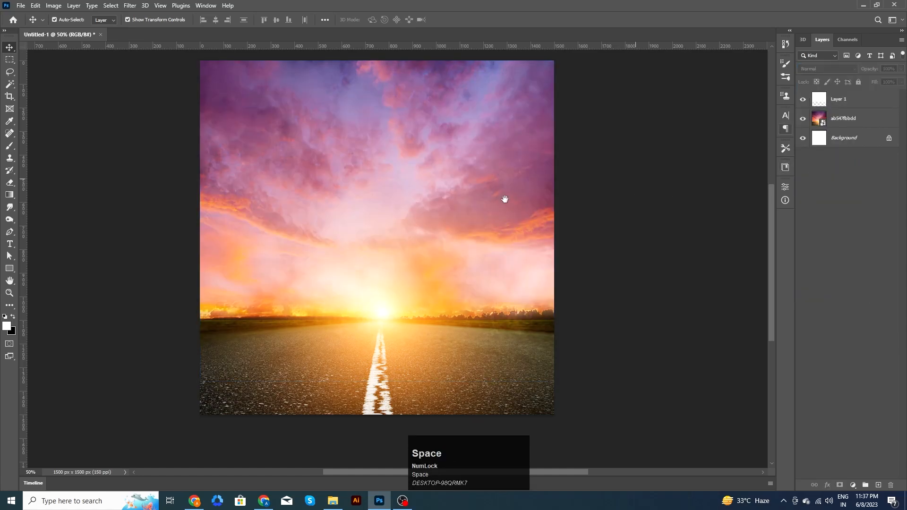
pyautogui.moveTo(505, 200); pyautogui.dragTo(478, 170)
# Place car.png across the road, rotate it about 1.5 degrees and nudge it to fit the canvas width.
pyautogui.click(332, 501)
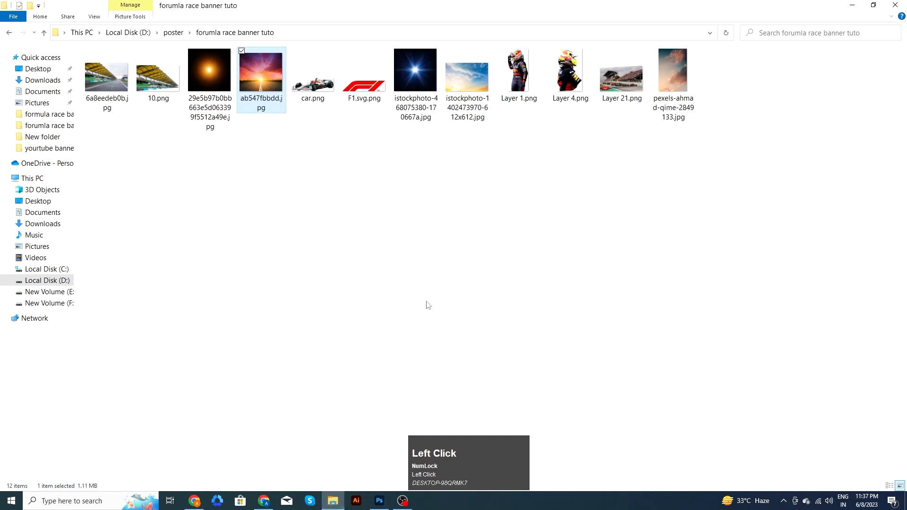
pyautogui.moveTo(312, 85); pyautogui.dragTo(391, 395)
pyautogui.moveTo(432, 247); pyautogui.dragTo(437, 340)
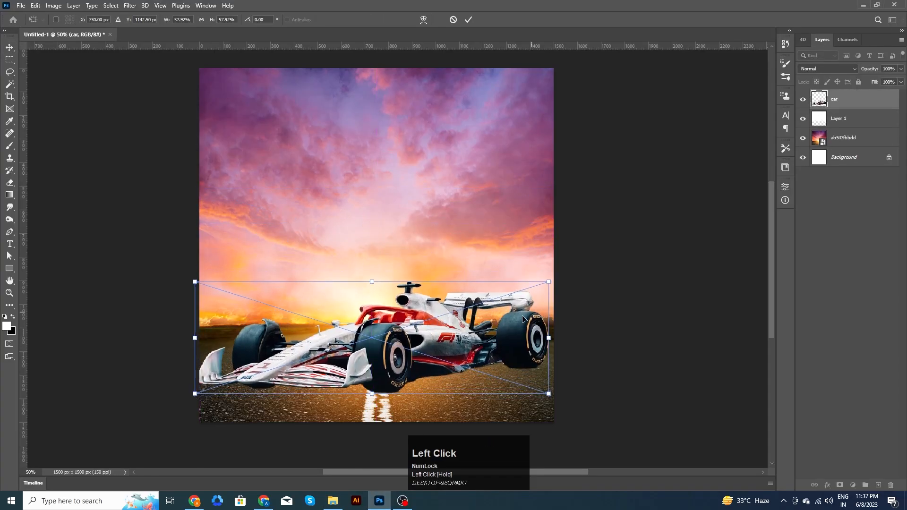
pyautogui.moveTo(525, 314); pyautogui.dragTo(530, 315)
pyautogui.moveTo(563, 285); pyautogui.dragTo(562, 290)
pyautogui.moveTo(529, 330); pyautogui.dragTo(528, 328)
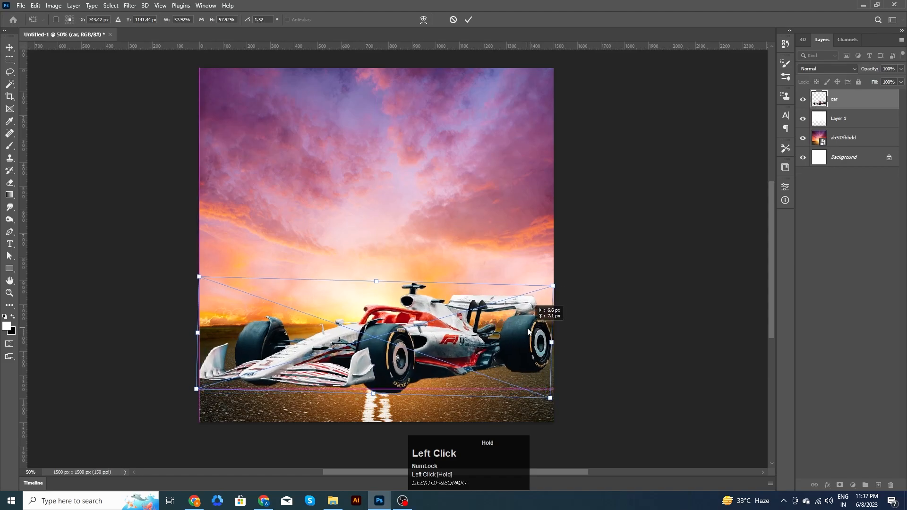
pyautogui.click(468, 19)
pyautogui.press('Right')
pyautogui.press('Right')
pyautogui.press('Right')
pyautogui.press('Right')
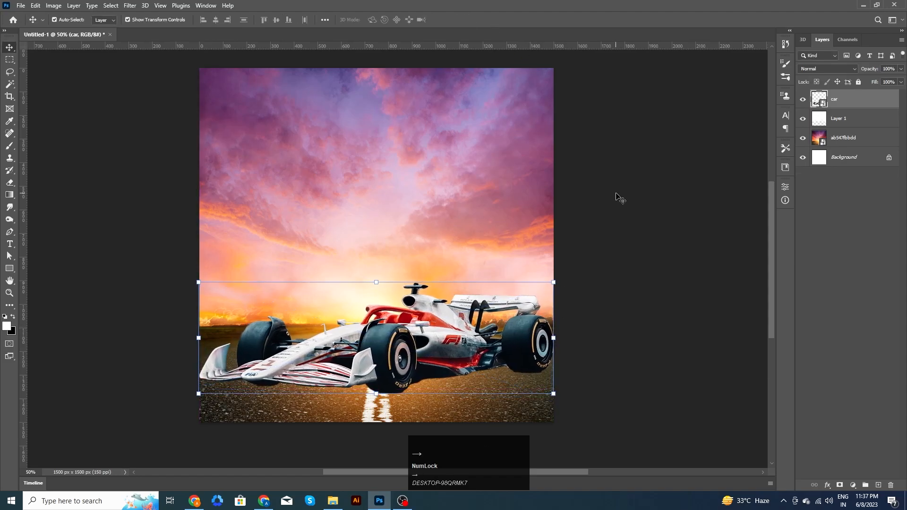
pyautogui.hotkey('ctrl', 't')
pyautogui.moveTo(553, 282); pyautogui.dragTo(555, 288)
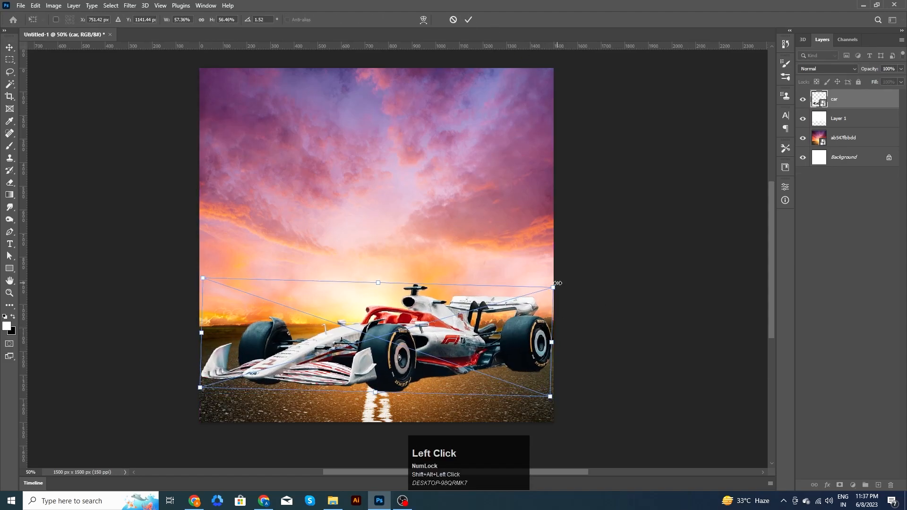
pyautogui.press('Return')
pyautogui.hotkey('ctrl', 'z')
# Scale the car down proportionally to about 56% around its centre.
pyautogui.click(554, 283)
pyautogui.moveTo(555, 284); pyautogui.dragTo(552, 290)
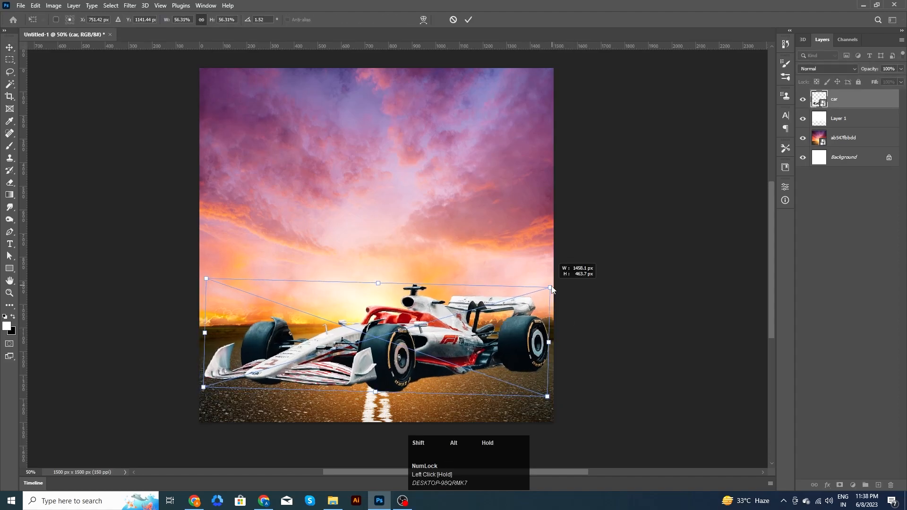
pyautogui.click(622, 287)
pyautogui.press('space')
pyautogui.moveTo(607, 345); pyautogui.dragTo(606, 301)
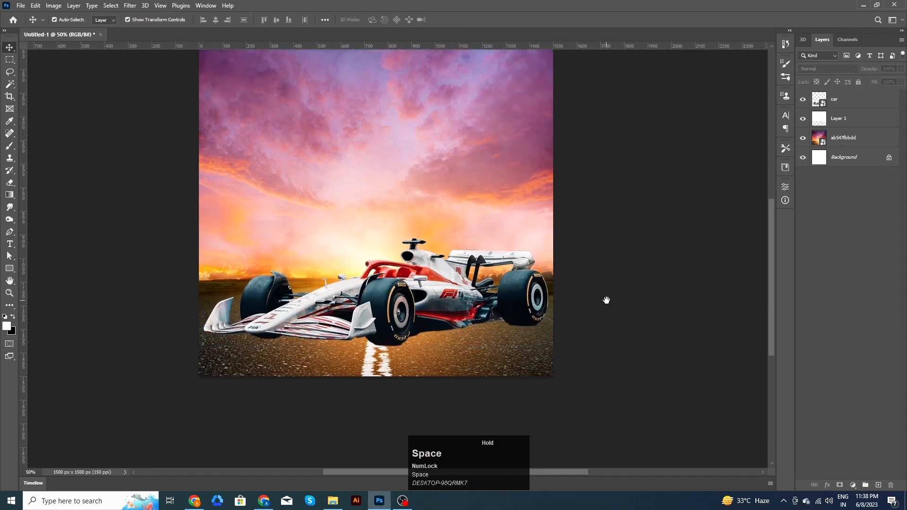
# Place Layer 1.png so the driver rises above the car, and move his layer beneath the car layer.
pyautogui.click(333, 501)
pyautogui.moveTo(517, 97); pyautogui.dragTo(388, 306)
pyautogui.press('space')
pyautogui.moveTo(382, 279); pyautogui.dragTo(382, 246)
pyautogui.moveTo(417, 157); pyautogui.dragTo(429, 134)
pyautogui.click(468, 19)
pyautogui.moveTo(413, 255); pyautogui.dragTo(414, 241)
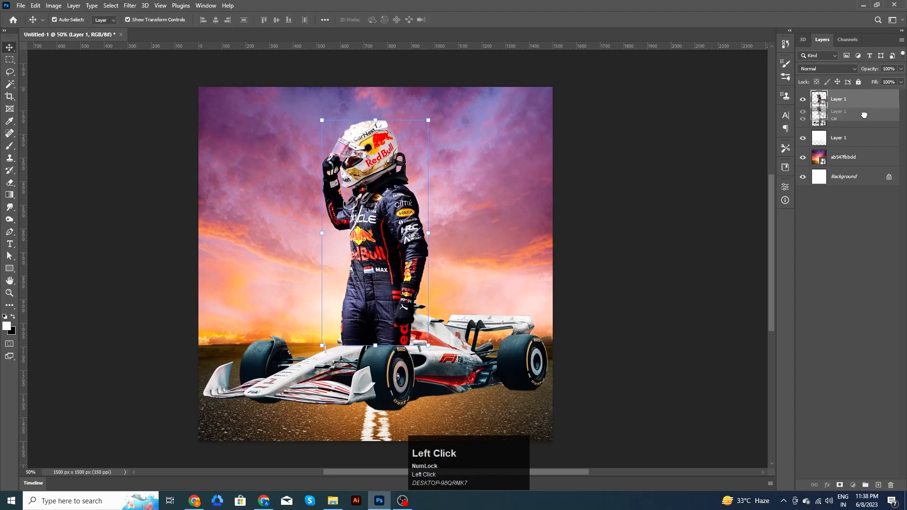
pyautogui.moveTo(865, 112); pyautogui.dragTo(865, 124)
# Mask the driver's layer and fade his lower body into the background, using a brush at 38% opacity.
pyautogui.press('b')
pyautogui.click(378, 364)
pyautogui.click(359, 340)
pyautogui.moveTo(191, 32); pyautogui.dragTo(189, 33)
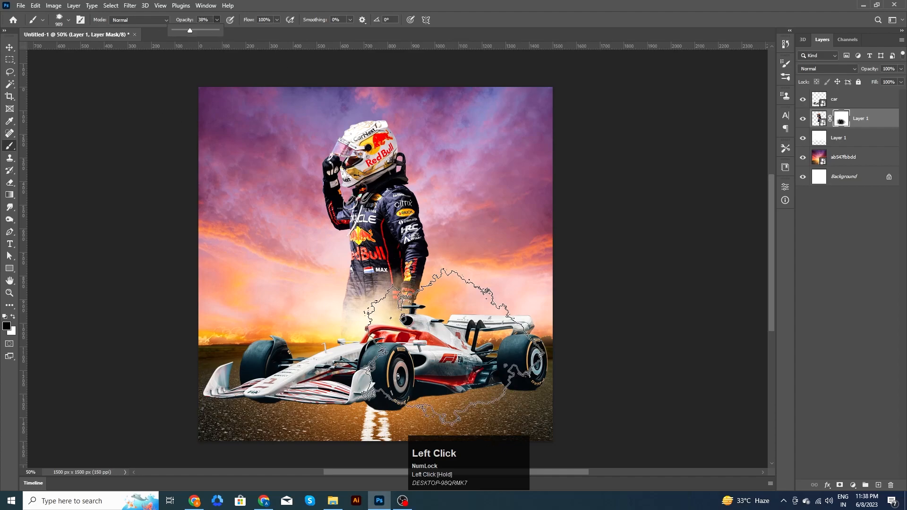
pyautogui.click(10, 48)
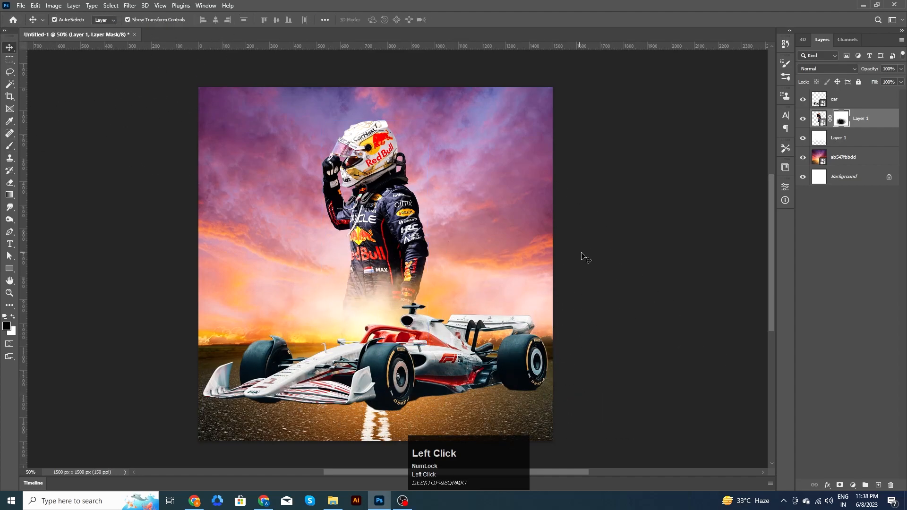
pyautogui.click(581, 255)
# Place Layer 4.png behind the driver at about 87% scale, with its layer directly beneath the driver's layer.
pyautogui.click(338, 502)
pyautogui.moveTo(570, 78); pyautogui.dragTo(416, 255)
pyautogui.click(466, 19)
pyautogui.moveTo(855, 137); pyautogui.dragTo(856, 148)
pyautogui.moveTo(488, 87); pyautogui.dragTo(463, 241)
pyautogui.press('Return')
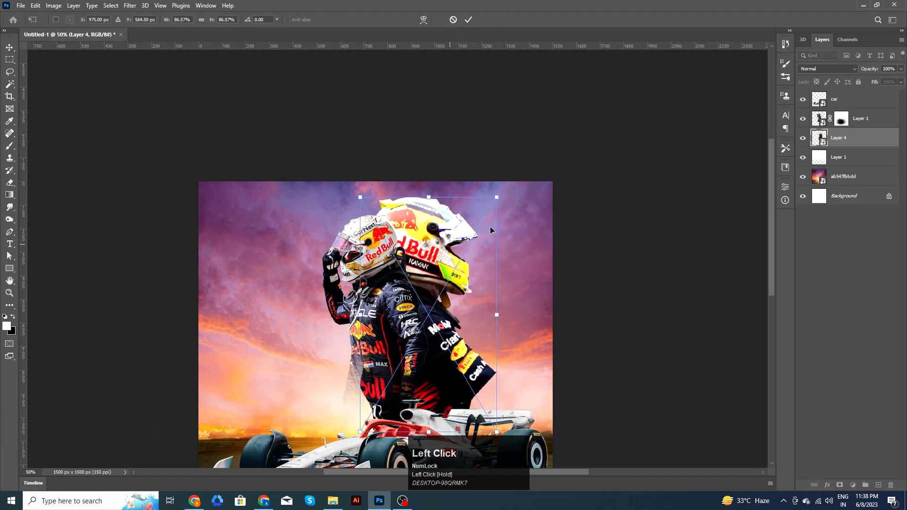
pyautogui.click(468, 20)
# Mask Layer 4 and fade the lower part of the helmeted portrait into the sky.
pyautogui.press('b')
pyautogui.moveTo(466, 392); pyautogui.dragTo(473, 327)
pyautogui.moveTo(472, 349)
pyautogui.mouseDown()
pyautogui.moveTo(548, 329)
pyautogui.moveTo(490, 369)
pyautogui.moveTo(466, 340)
pyautogui.moveTo(557, 324)
pyautogui.moveTo(395, 344)
pyautogui.moveTo(541, 355)
pyautogui.mouseUp()
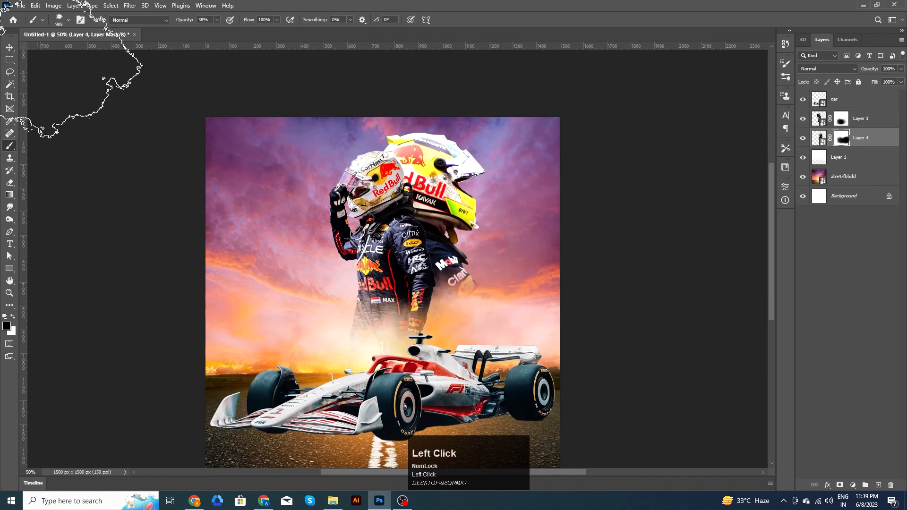
pyautogui.click(9, 48)
# Shrink the standing driver and enlarge the helmeted portrait so it towers centred behind him.
pyautogui.moveTo(402, 247); pyautogui.dragTo(374, 250)
pyautogui.moveTo(440, 196); pyautogui.dragTo(434, 188)
pyautogui.moveTo(333, 188); pyautogui.dragTo(345, 212)
pyautogui.moveTo(434, 151); pyautogui.dragTo(407, 169)
pyautogui.moveTo(472, 141); pyautogui.dragTo(512, 121)
pyautogui.moveTo(417, 212); pyautogui.dragTo(421, 233)
pyautogui.click(468, 20)
pyautogui.click(599, 206)
pyautogui.moveTo(393, 270); pyautogui.dragTo(404, 266)
pyautogui.moveTo(431, 179); pyautogui.dragTo(416, 229)
pyautogui.click(570, 123)
# Reduce the opacity of the large helmeted portrait on Layer 4 to about 57%.
pyautogui.scroll(-2, 440, 226)
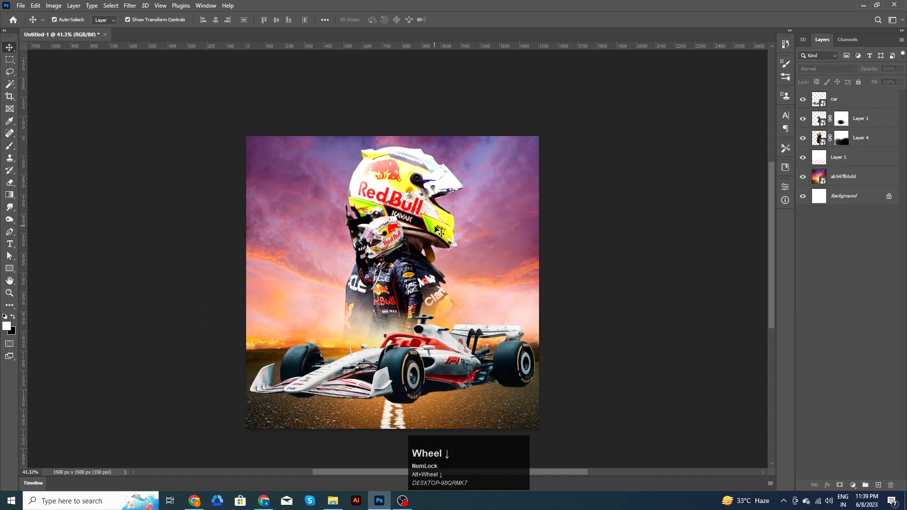
pyautogui.click(440, 226)
pyautogui.moveTo(862, 70); pyautogui.dragTo(849, 74)
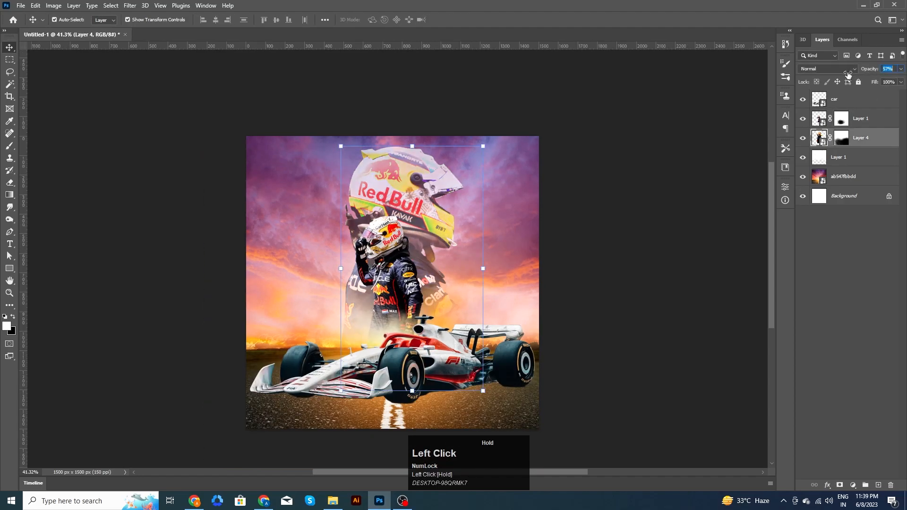
pyautogui.click(653, 250)
pyautogui.scroll(2, 597, 334)
pyautogui.moveTo(597, 334); pyautogui.dragTo(609, 284)
pyautogui.click(477, 327)
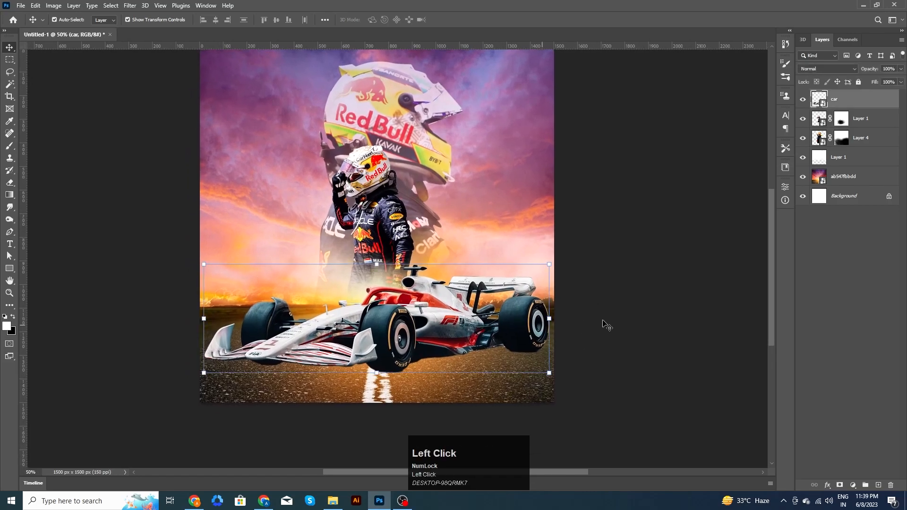
pyautogui.click(576, 328)
pyautogui.moveTo(622, 211); pyautogui.dragTo(623, 236)
# Place 10.png, move its layer beneath Layer 4 and position the grandstand along the canvas's left edge.
pyautogui.click(334, 500)
pyautogui.moveTo(156, 95); pyautogui.dragTo(267, 286)
pyautogui.click(472, 20)
pyautogui.moveTo(850, 99); pyautogui.dragTo(851, 166)
pyautogui.moveTo(291, 204); pyautogui.dragTo(170, 199)
pyautogui.hotkey('shift', 'Down')
pyautogui.hotkey('shift', 'Down')
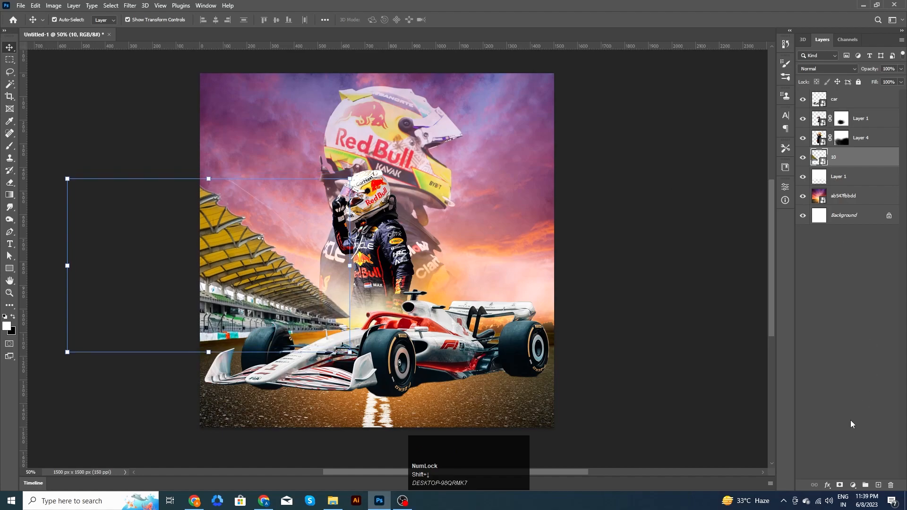
# Mask the grandstand layer with a Soft Round brush at 134 and 254 px, cleaning its roofline and blending its far end.
pyautogui.press('b')
pyautogui.keyDown('alt'); pyautogui.rightClick(327, 231); pyautogui.keyUp('alt')
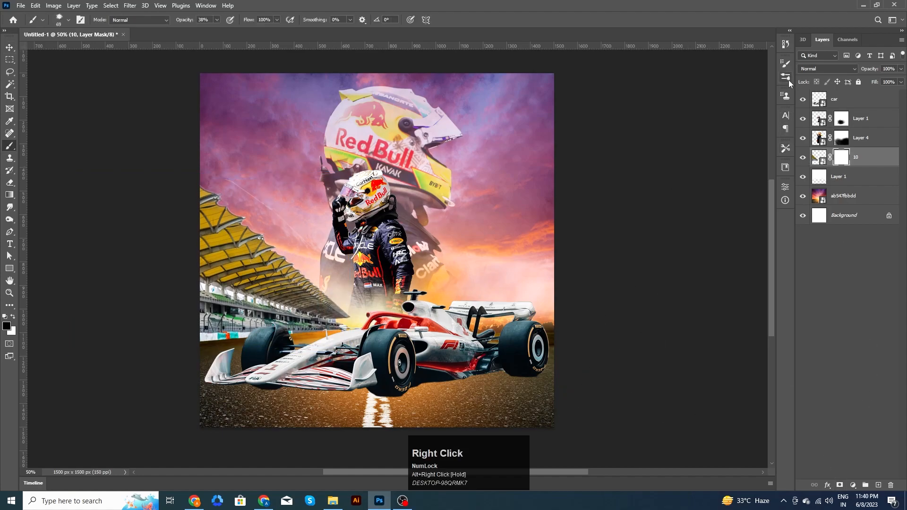
pyautogui.click(786, 78)
pyautogui.moveTo(772, 198); pyautogui.dragTo(772, 129)
pyautogui.click(716, 144)
pyautogui.scroll(6, 250, 203)
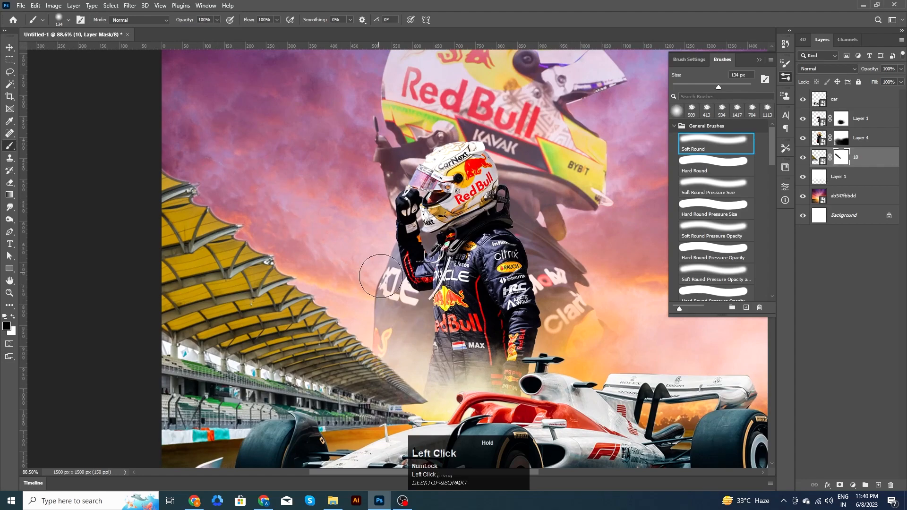
pyautogui.moveTo(378, 272); pyautogui.dragTo(472, 355)
pyautogui.moveTo(472, 354); pyautogui.dragTo(469, 255)
pyautogui.keyDown('alt'); pyautogui.rightClick(462, 324); pyautogui.keyUp('alt')
pyautogui.click(421, 329)
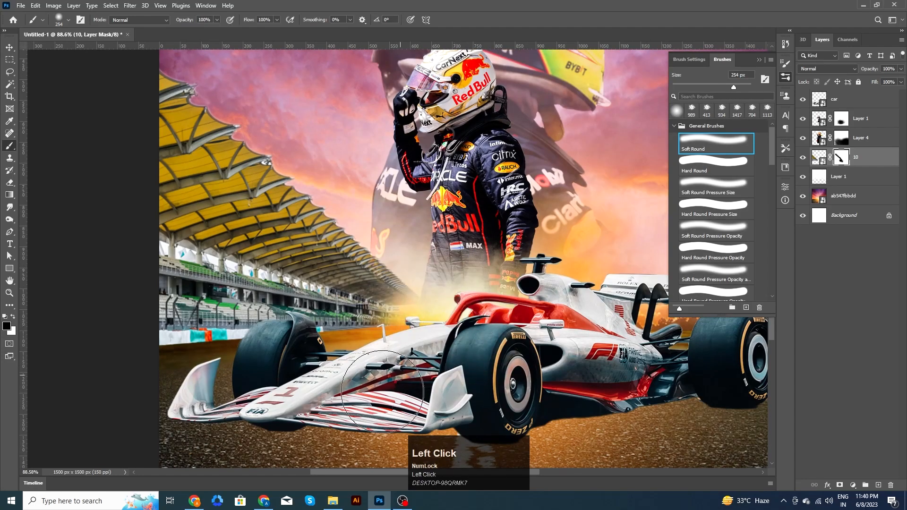
pyautogui.scroll(-6, 448, 375)
pyautogui.moveTo(525, 305); pyautogui.dragTo(411, 286)
# Shift the grandstand further out past the canvas's left edge.
pyautogui.click(9, 47)
pyautogui.moveTo(220, 290); pyautogui.dragTo(244, 291)
pyautogui.hotkey('ctrl', '2')
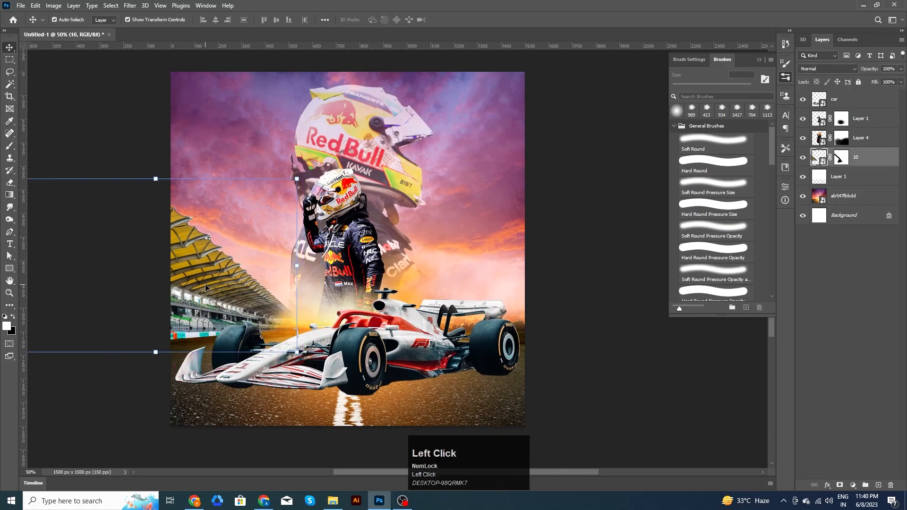
# Duplicate the grandstand layer, flip the copy horizontally and move it to the opposite side of the canvas.
pyautogui.hotkey('ctrl', 'j')
pyautogui.hotkey('ctrl', 't')
pyautogui.rightClick(205, 285)
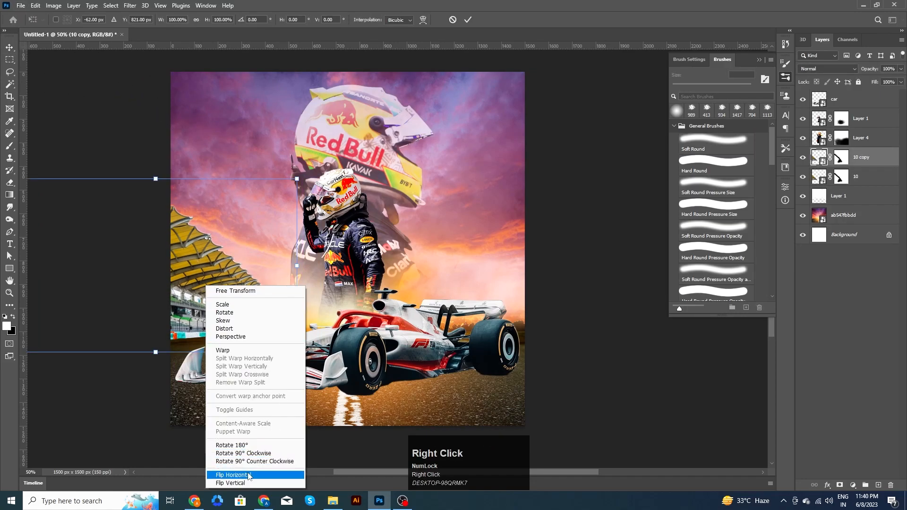
pyautogui.click(231, 475)
pyautogui.moveTo(251, 307); pyautogui.dragTo(670, 307)
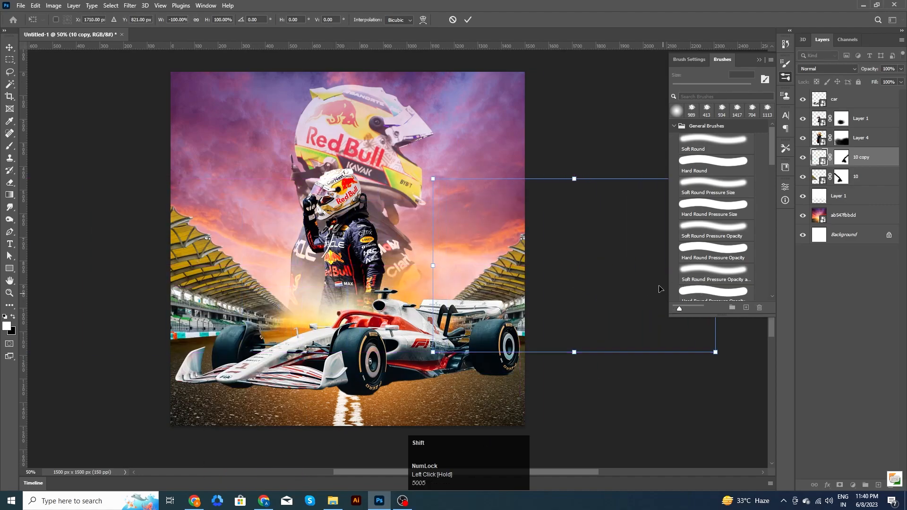
pyautogui.moveTo(514, 297); pyautogui.dragTo(499, 230)
pyautogui.click(567, 156)
# Set the blend mode of both grandstand layers to Linear Burn.
pyautogui.scroll(-3, 510, 344)
pyautogui.moveTo(566, 342); pyautogui.dragTo(549, 337)
pyautogui.click(481, 302)
pyautogui.scroll(2, 481, 303)
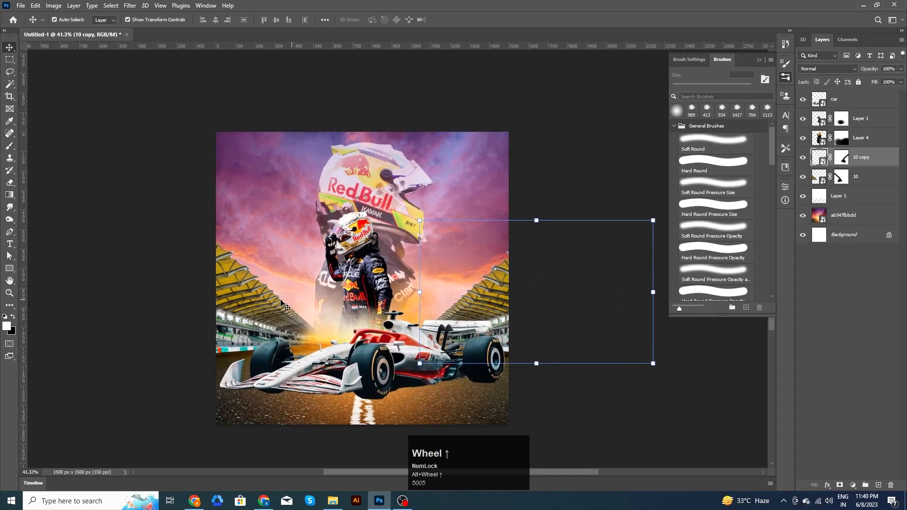
pyautogui.click(252, 298)
pyautogui.click(828, 68)
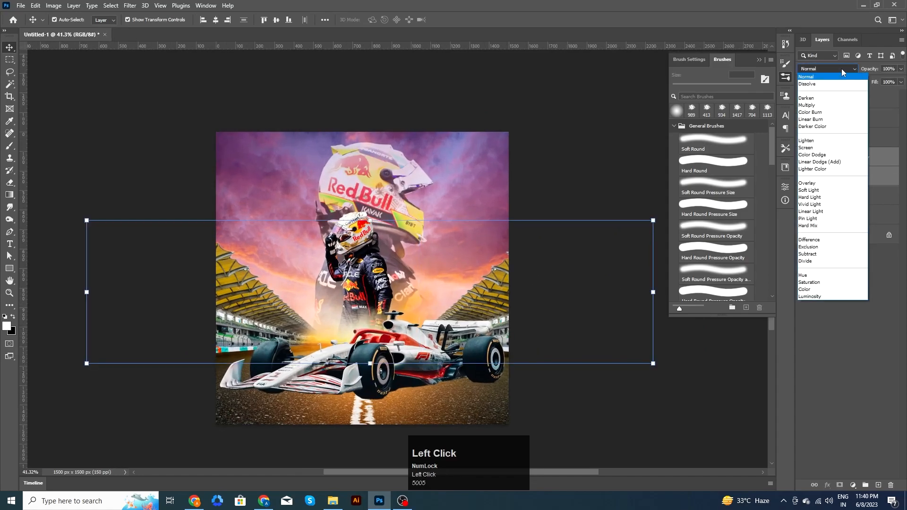
pyautogui.click(820, 120)
pyautogui.click(596, 170)
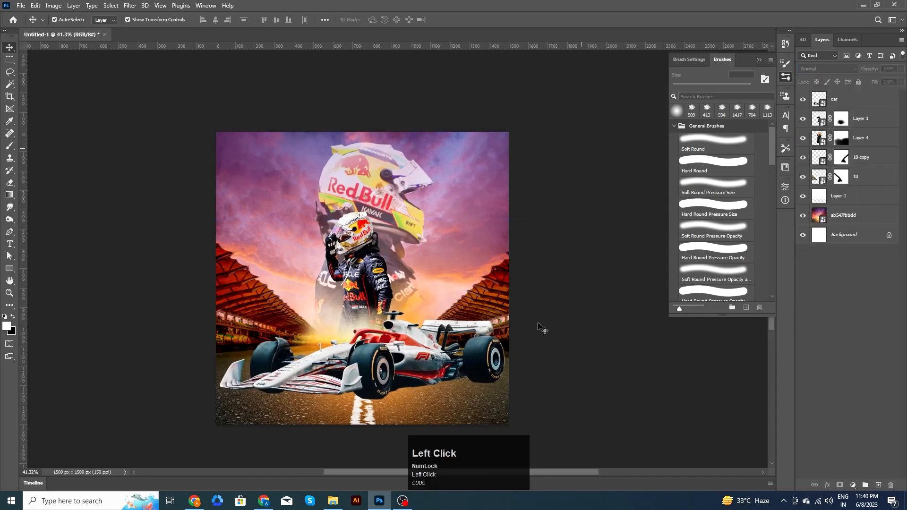
# Place the Pexels cloud photo, scale it to cover the sky and move its layer beneath both grandstand layers.
pyautogui.click(849, 199)
pyautogui.click(614, 250)
pyautogui.click(333, 501)
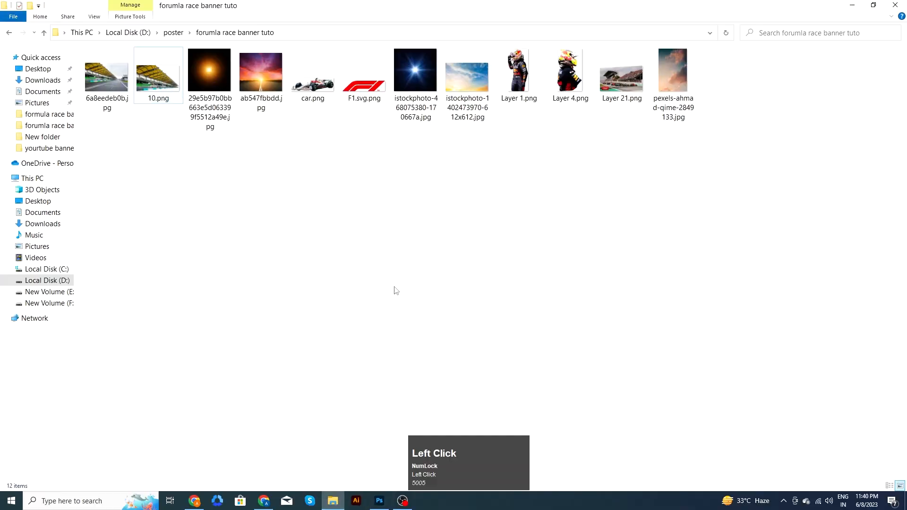
pyautogui.moveTo(660, 86); pyautogui.dragTo(440, 159)
pyautogui.moveTo(471, 126); pyautogui.dragTo(539, 396)
pyautogui.moveTo(413, 308); pyautogui.dragTo(441, 281)
pyautogui.click(468, 20)
pyautogui.moveTo(855, 99); pyautogui.dragTo(843, 205)
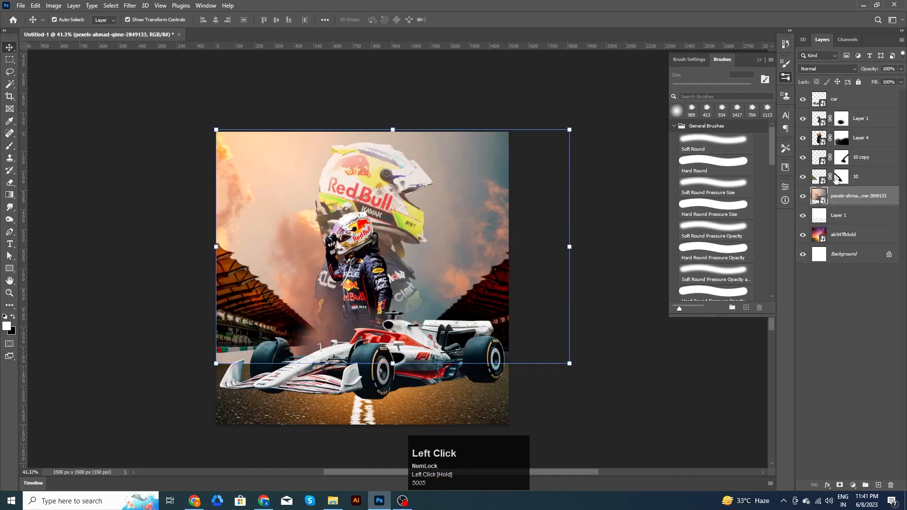
# Set the cloud photo's blend mode to Hard Light and mask out its lower part with a 588 px Soft Round brush.
pyautogui.click(855, 69)
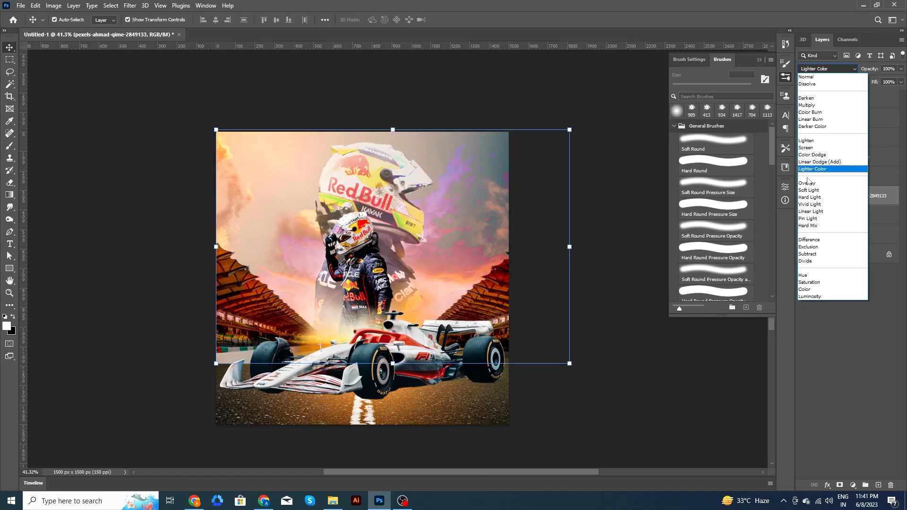
pyautogui.click(809, 198)
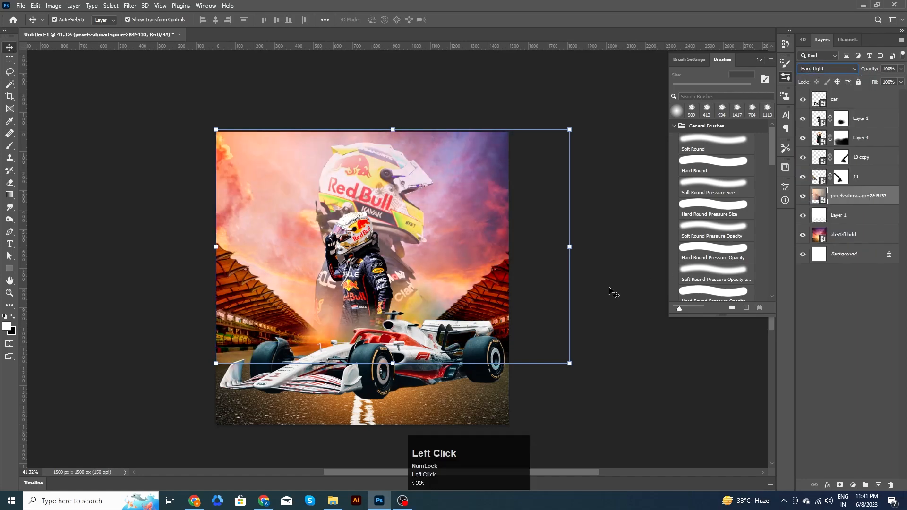
pyautogui.press('b')
pyautogui.keyDown('alt'); pyautogui.rightClick(480, 325); pyautogui.keyUp('alt')
pyautogui.moveTo(490, 330)
pyautogui.mouseDown()
pyautogui.moveTo(253, 398)
pyautogui.moveTo(272, 392)
pyautogui.mouseUp()
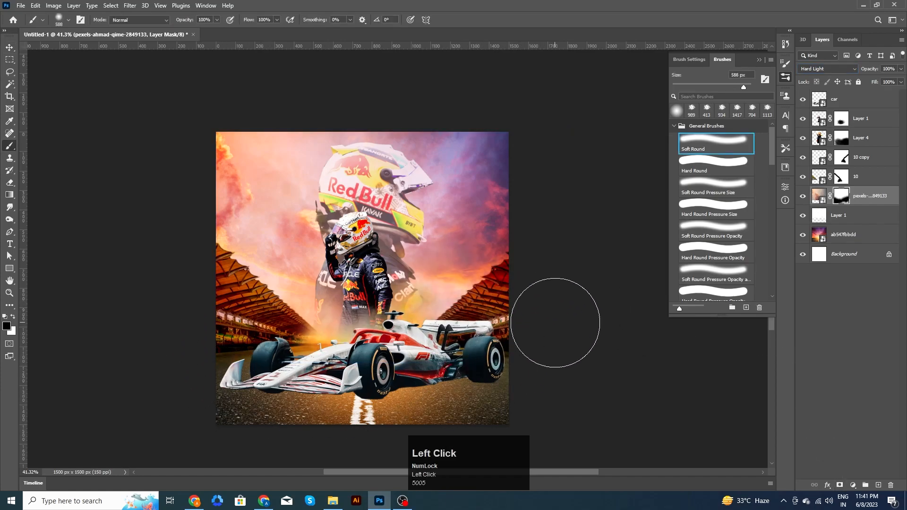
pyautogui.click(12, 49)
pyautogui.click(127, 201)
pyautogui.click(488, 230)
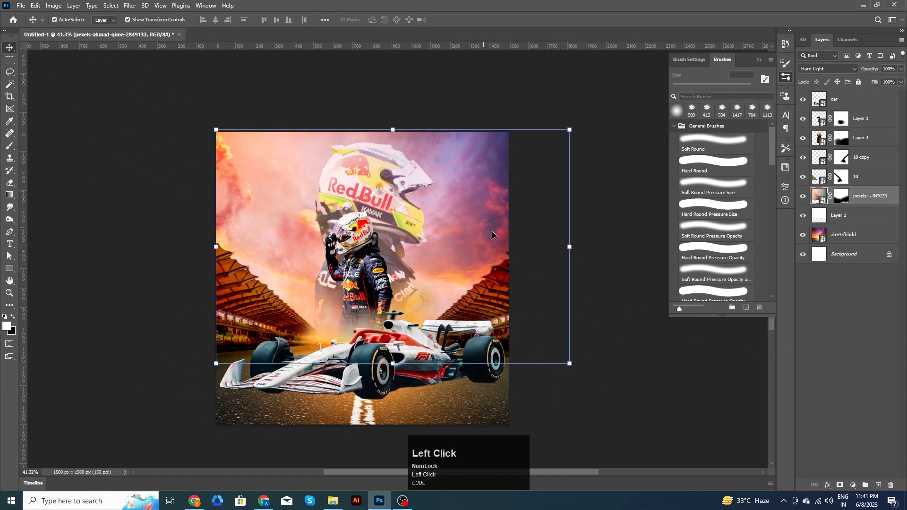
pyautogui.click(626, 253)
pyautogui.moveTo(577, 273)
pyautogui.mouseDown()
pyautogui.moveTo(577, 251)
pyautogui.moveTo(586, 259)
pyautogui.mouseUp()
# Add a new layer directly beneath the car layer and paint a soft black spot on it with the Soft Round brush.
pyautogui.click(478, 312)
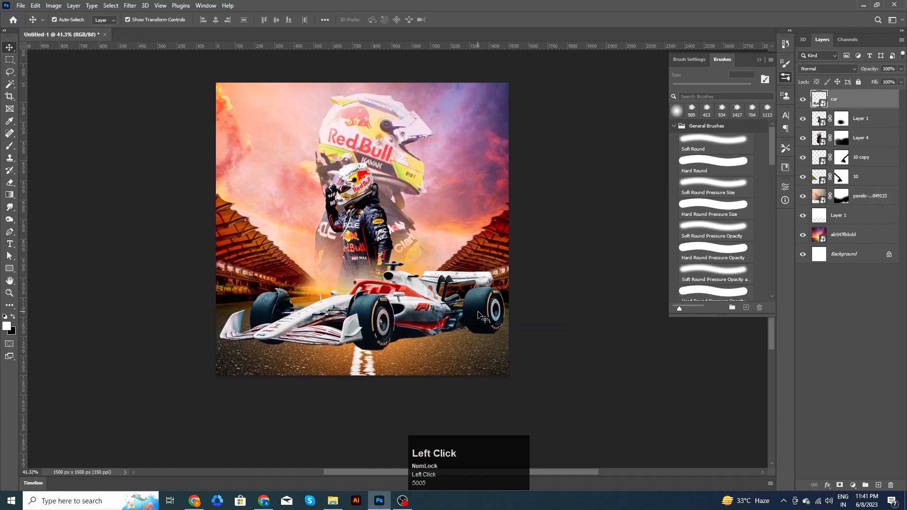
pyautogui.scroll(3, 563, 331)
pyautogui.click(869, 120)
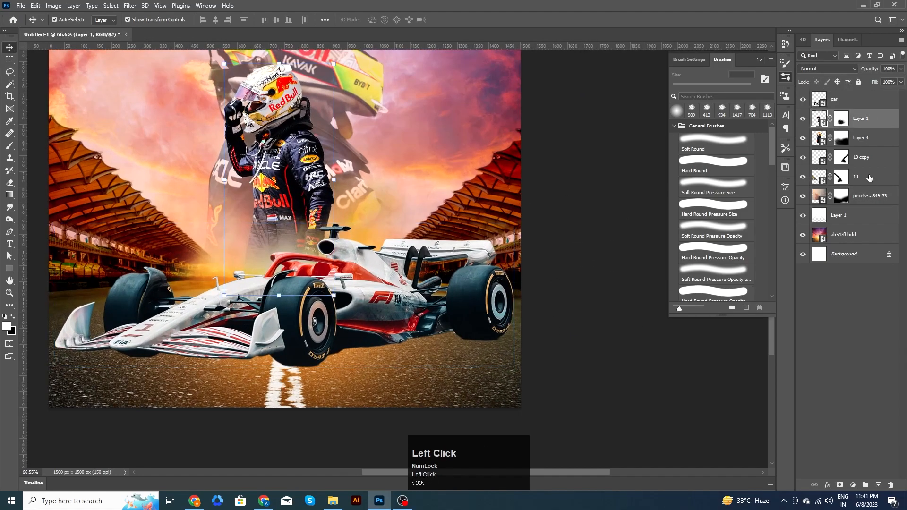
pyautogui.click(878, 485)
pyautogui.press('b')
pyautogui.press('x')
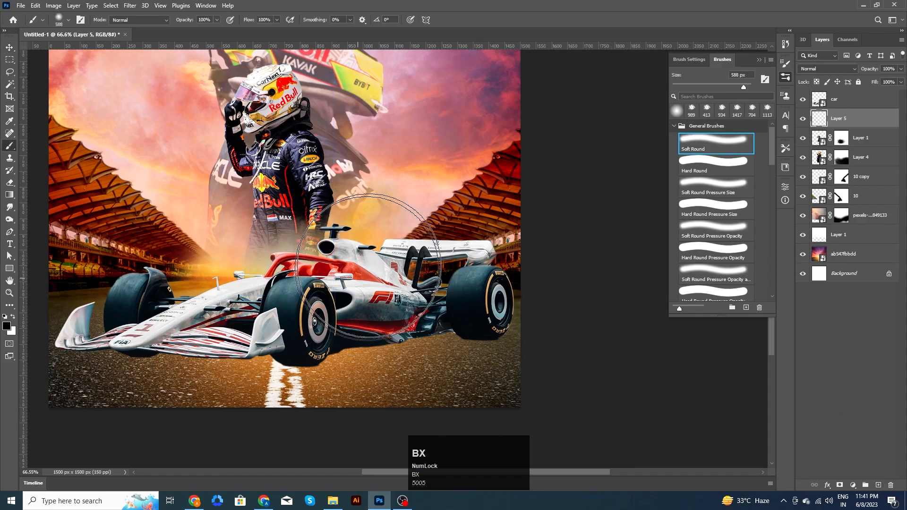
pyautogui.keyDown('alt'); pyautogui.rightClick(378, 240); pyautogui.keyUp('alt')
# Squash the black spot into a thin, wide shadow and place it on the road beneath the car's rear tyre.
pyautogui.click(10, 48)
pyautogui.keyDown('shift'); pyautogui.moveTo(350, 238); pyautogui.dragTo(482, 342); pyautogui.keyUp('shift')
pyautogui.press('Return')
pyautogui.scroll(5, 489, 265)
pyautogui.press('Down')
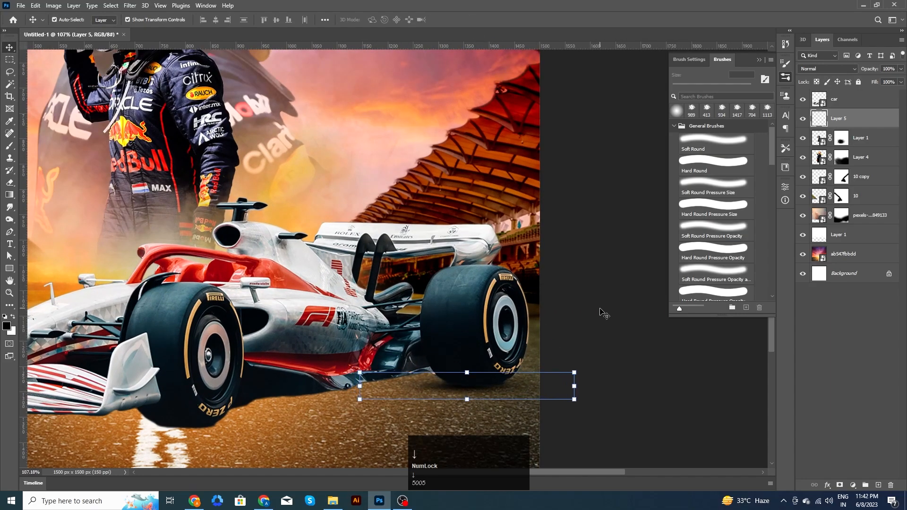
pyautogui.scroll(2, 604, 313)
# Apply Levels to the car layer with black input 20, midtones 0.74 and a lowered white input.
pyautogui.hotkey('alt', ']')
pyautogui.hotkey('ctrl', 'l')
pyautogui.moveTo(678, 223); pyautogui.dragTo(690, 225)
pyautogui.moveTo(618, 223); pyautogui.dragTo(628, 222)
pyautogui.moveTo(737, 223); pyautogui.dragTo(725, 227)
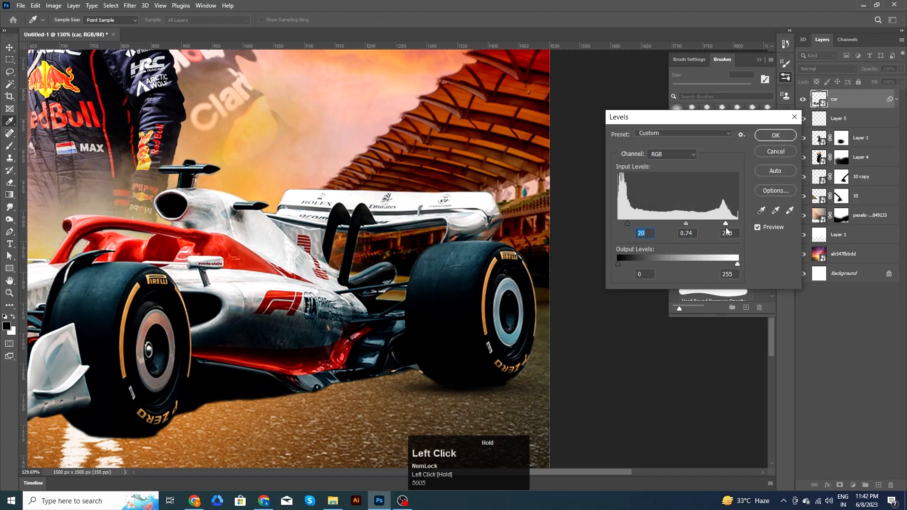
pyautogui.click(775, 136)
# Duplicate the rear tyre's shadow layer twice and merge the three shadow layers into one.
pyautogui.press('v')
pyautogui.click(472, 393)
pyautogui.hotkey('ctrl', 'j')
pyautogui.hotkey('ctrl', 'j')
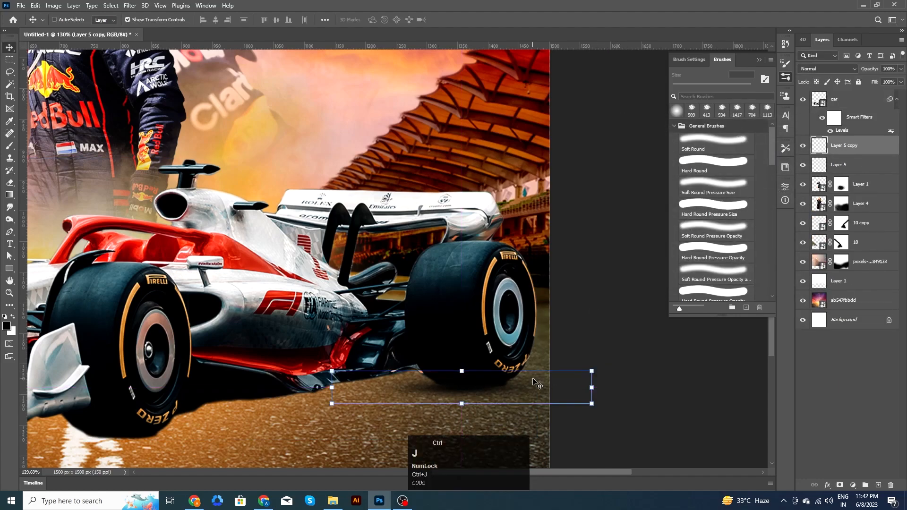
pyautogui.keyDown('shift'); pyautogui.click(849, 185); pyautogui.keyUp('shift')
pyautogui.hotkey('ctrl', 'e')
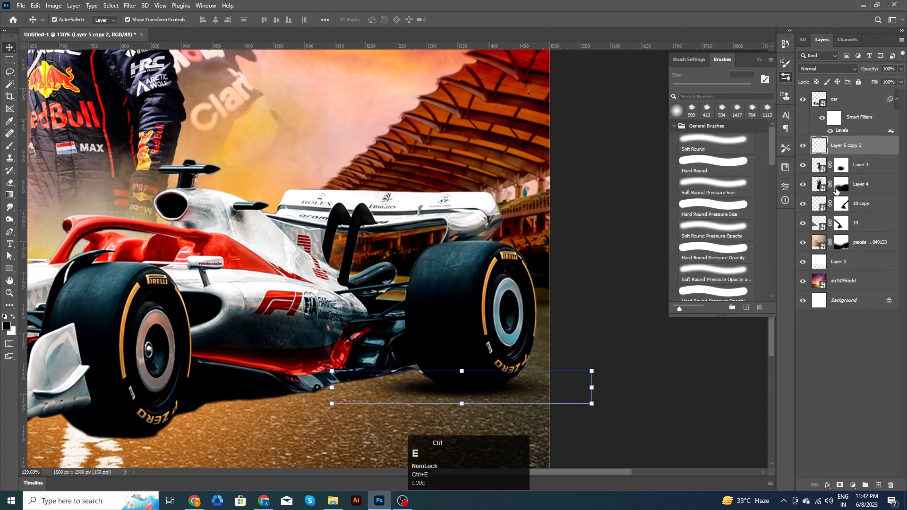
# Duplicate the merged tyre shadow and position the copies on the road beneath the front part of the car.
pyautogui.press('space')
pyautogui.moveTo(463, 392); pyautogui.dragTo(181, 355)
pyautogui.scroll(-2, 460, 311)
pyautogui.press('space')
pyautogui.moveTo(218, 352); pyautogui.dragTo(458, 323)
pyautogui.press('space')
pyautogui.moveTo(457, 325); pyautogui.dragTo(342, 314)
pyautogui.scroll(-3, 349, 330)
pyautogui.click(154, 359)
pyautogui.press('space')
pyautogui.moveTo(539, 369); pyautogui.dragTo(483, 361)
# Stretch the last shadow copy wider and taller beneath the front wing and set its layer opacity to 79%.
pyautogui.moveTo(275, 312); pyautogui.dragTo(224, 337)
pyautogui.moveTo(288, 330); pyautogui.dragTo(496, 354)
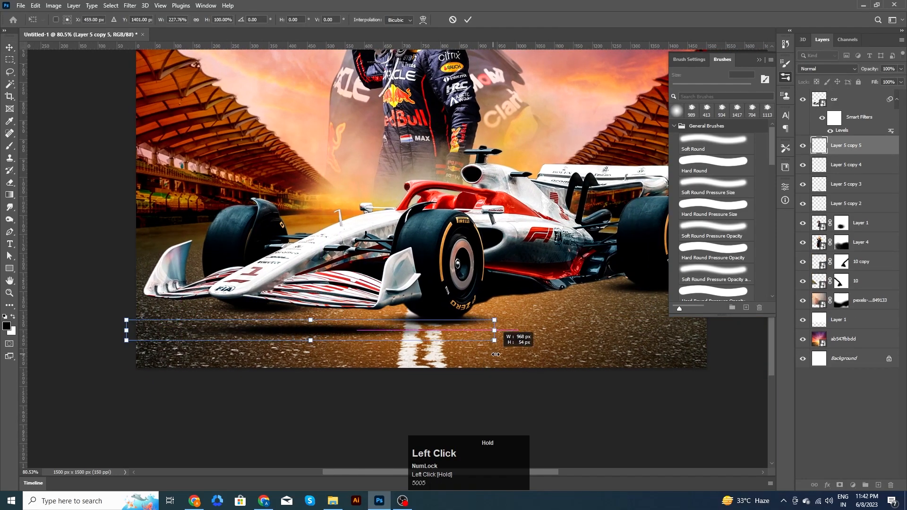
pyautogui.moveTo(310, 340); pyautogui.dragTo(310, 354)
pyautogui.moveTo(325, 337); pyautogui.dragTo(277, 330)
pyautogui.moveTo(446, 347); pyautogui.dragTo(443, 363)
pyautogui.moveTo(446, 313); pyautogui.dragTo(444, 332)
pyautogui.click(468, 20)
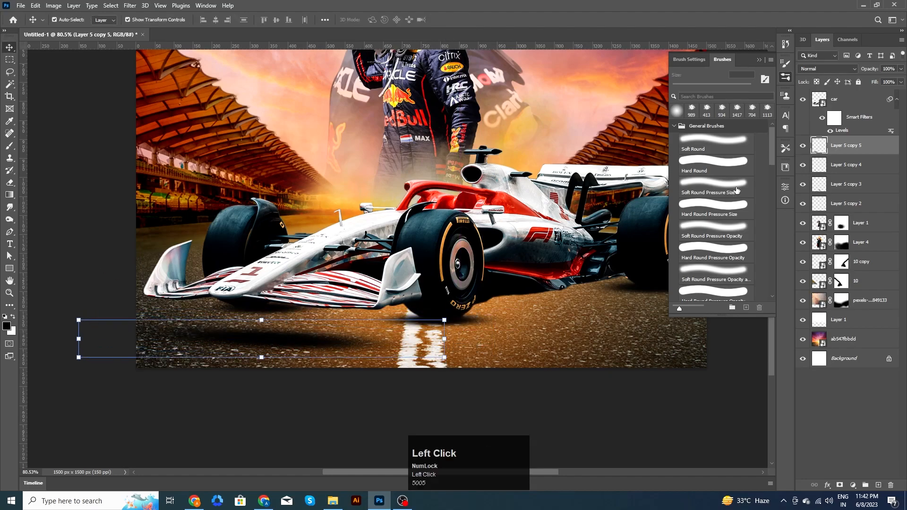
pyautogui.moveTo(868, 70); pyautogui.dragTo(850, 75)
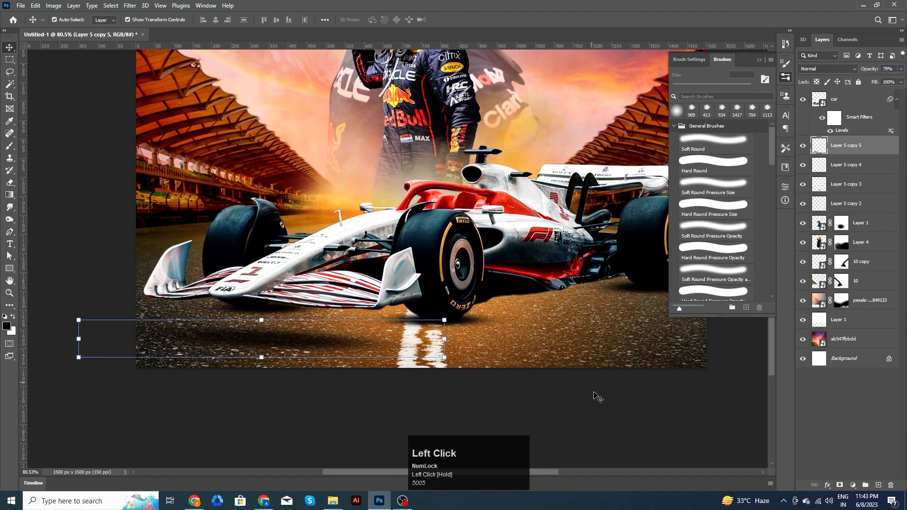
# Outline a cast shadow shape on the road between the front and rear tyres with the Pen tool and convert it to a selection.
pyautogui.click(593, 392)
pyautogui.scroll(-7, 544, 398)
pyautogui.moveTo(594, 324); pyautogui.dragTo(540, 353)
pyautogui.scroll(4, 410, 330)
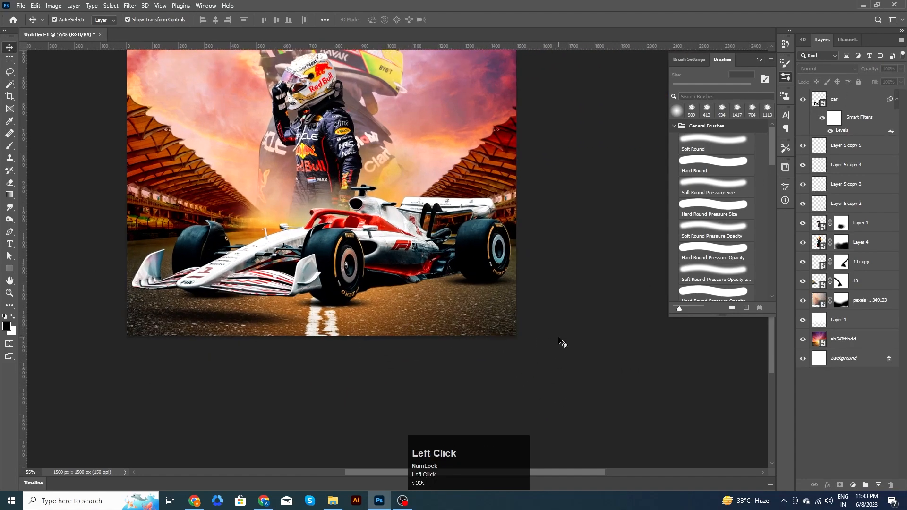
pyautogui.scroll(1, 562, 342)
pyautogui.press('space')
pyautogui.press('p')
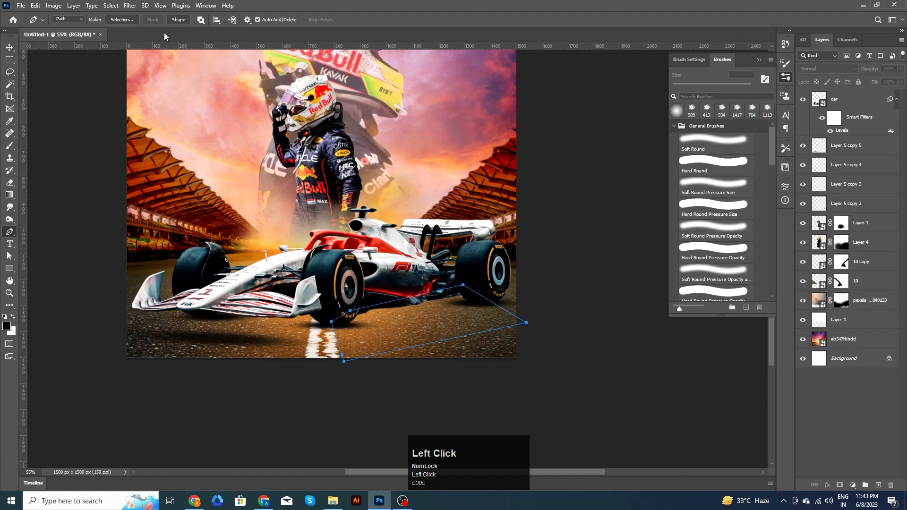
pyautogui.click(126, 21)
pyautogui.click(503, 134)
# Fill the selection with black on a new layer, deselect it and soften the shadow with Gaussian Blur.
pyautogui.hotkey('ctrl', 'shift', 'alt', 'n')
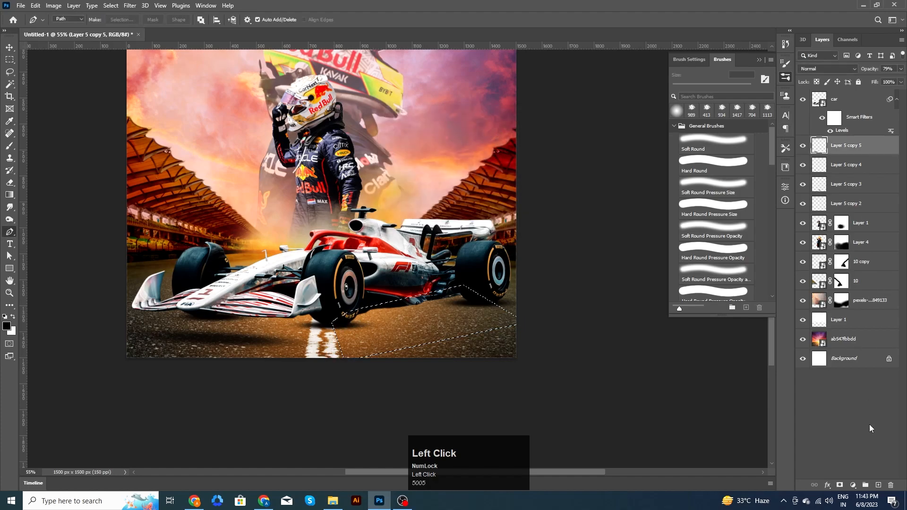
pyautogui.hotkey('alt', 'BackSpace')
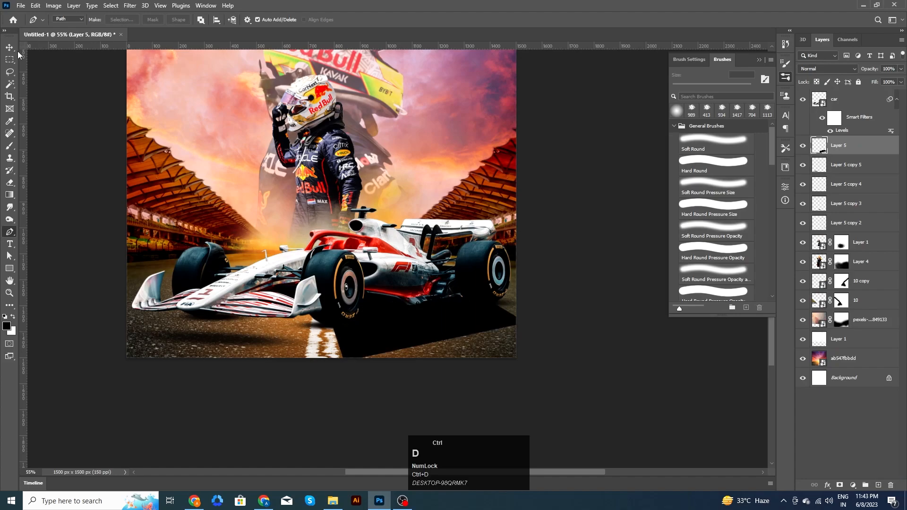
pyautogui.click(9, 47)
pyautogui.click(130, 5)
pyautogui.moveTo(156, 153)
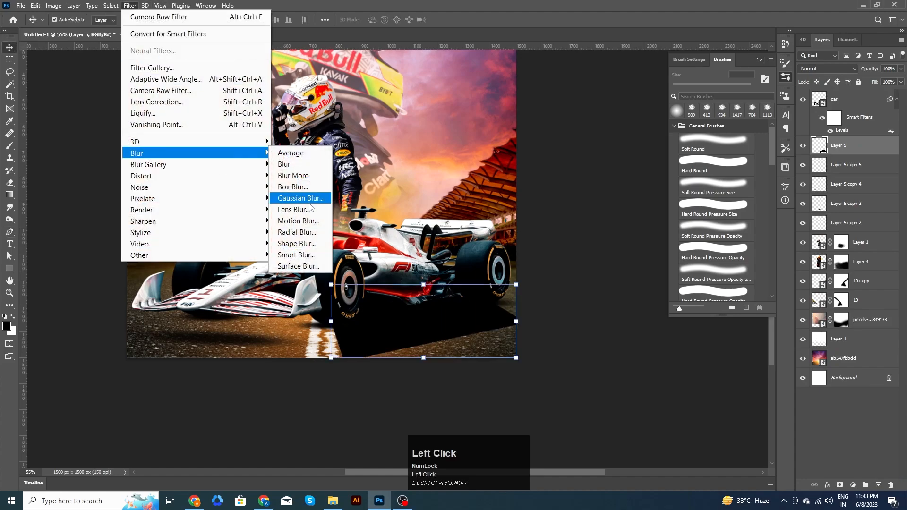
pyautogui.click(308, 201)
pyautogui.moveTo(404, 250)
pyautogui.mouseDown()
pyautogui.moveTo(435, 251)
pyautogui.moveTo(421, 249)
pyautogui.mouseUp()
pyautogui.click(502, 120)
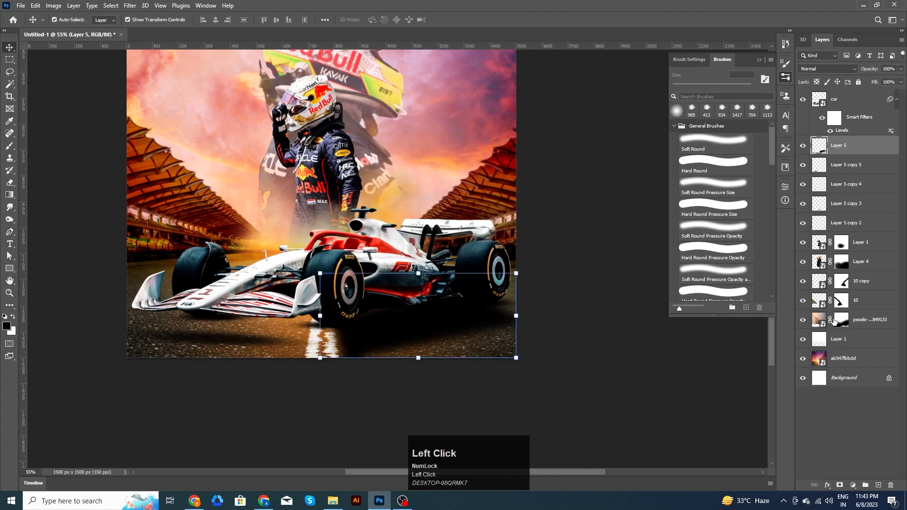
# Add a mask to the blurred cast shadow and fade its lower edge with a black 303 px Soft Round brush.
pyautogui.click(840, 485)
pyautogui.press('b')
pyautogui.keyDown('alt'); pyautogui.rightClick(491, 342); pyautogui.keyUp('alt')
pyautogui.click(501, 402)
pyautogui.keyDown('alt'); pyautogui.rightClick(477, 355); pyautogui.keyUp('alt')
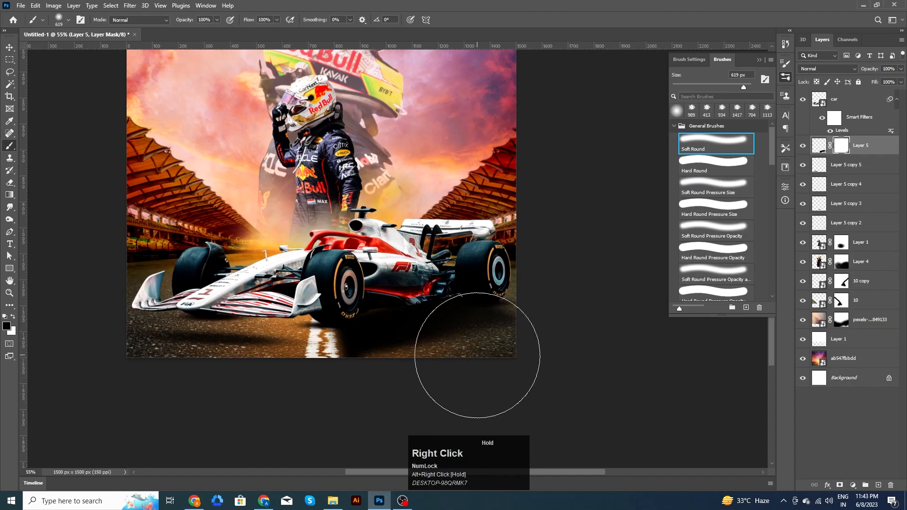
pyautogui.keyDown('alt'); pyautogui.rightClick(479, 336); pyautogui.keyUp('alt')
pyautogui.click(530, 370)
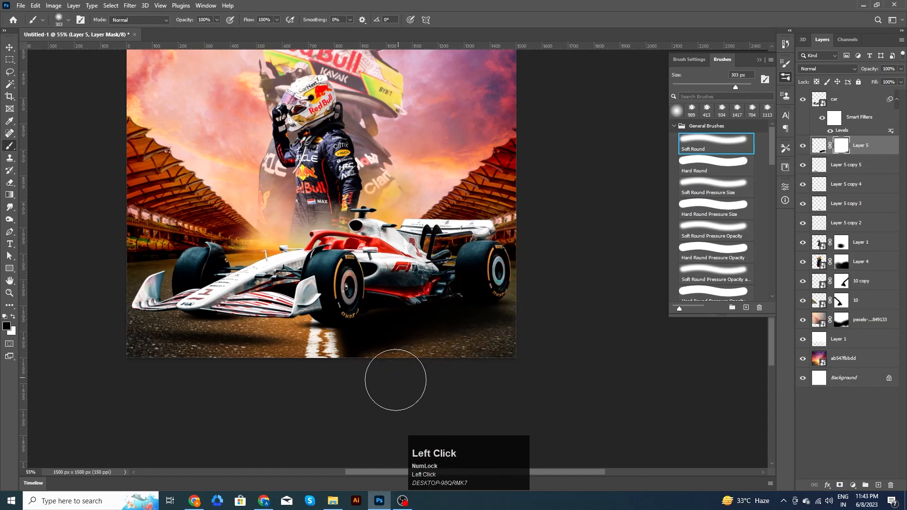
pyautogui.moveTo(414, 378)
pyautogui.mouseDown()
pyautogui.moveTo(376, 382)
pyautogui.moveTo(376, 373)
pyautogui.moveTo(402, 389)
pyautogui.mouseUp()
# Add a new layer above the car layer and clip it to the car.
pyautogui.click(9, 48)
pyautogui.click(583, 371)
pyautogui.scroll(2, 491, 330)
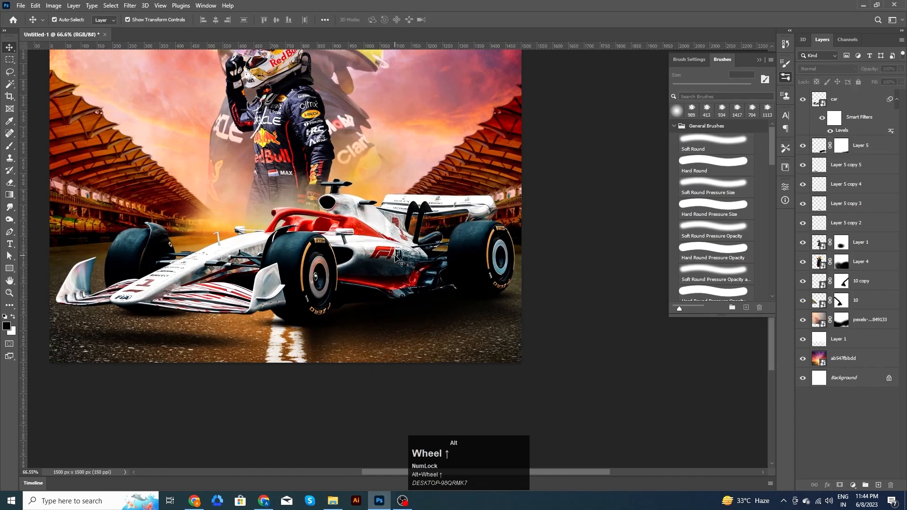
pyautogui.click(395, 254)
pyautogui.click(879, 486)
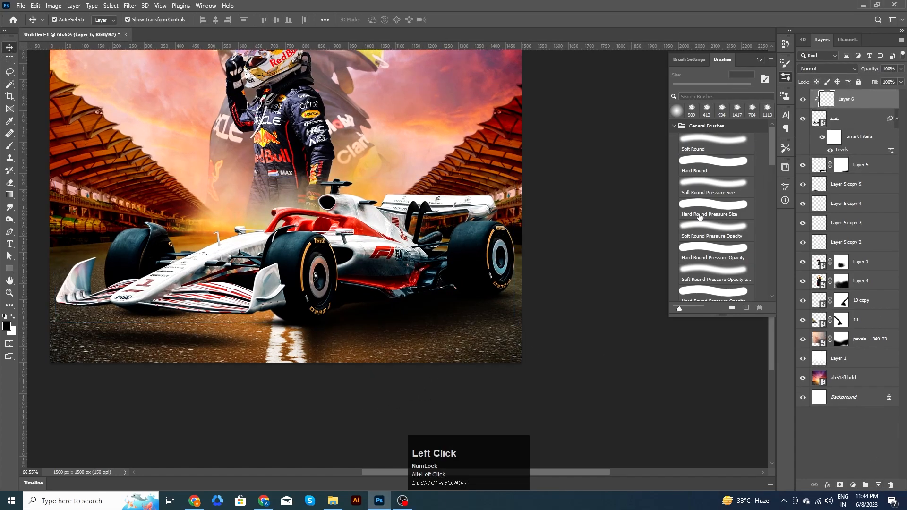
# Darken the car's underside and the bottoms of its tyres on the clipped layer with a black 145 px Soft Round brush.
pyautogui.press('b')
pyautogui.scroll(6, 475, 327)
pyautogui.keyDown('alt'); pyautogui.rightClick(499, 291); pyautogui.keyUp('alt')
pyautogui.moveTo(465, 286); pyautogui.dragTo(436, 277)
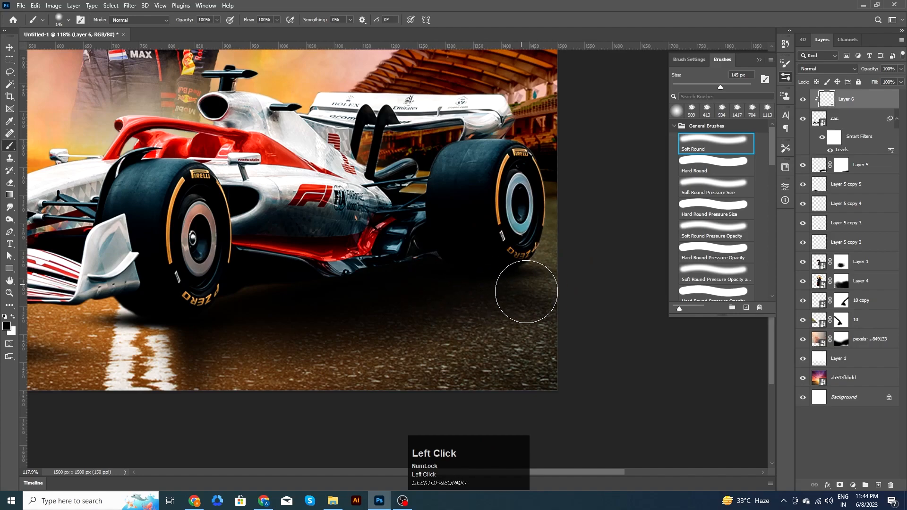
pyautogui.moveTo(484, 310)
pyautogui.mouseDown()
pyautogui.moveTo(434, 279)
pyautogui.moveTo(413, 283)
pyautogui.mouseUp()
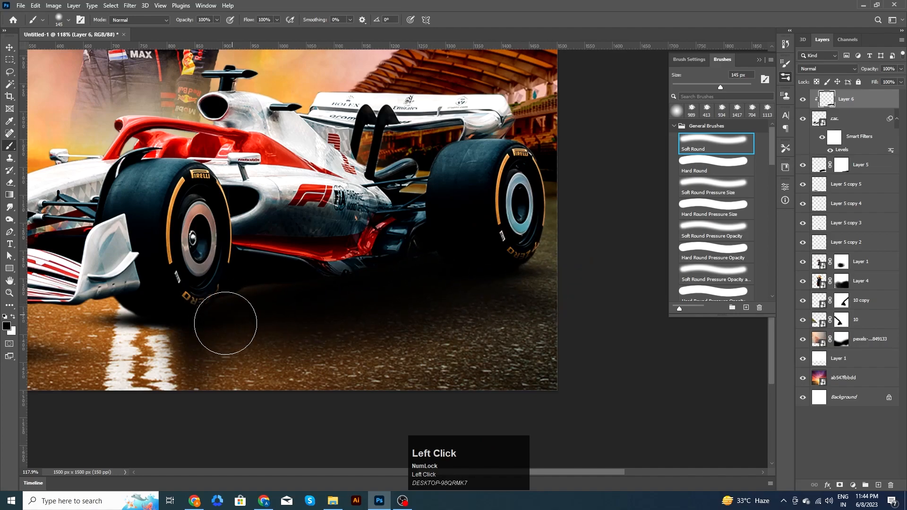
pyautogui.moveTo(347, 307)
pyautogui.mouseDown()
pyautogui.moveTo(300, 326)
pyautogui.moveTo(619, 331)
pyautogui.mouseUp()
pyautogui.moveTo(453, 326)
pyautogui.mouseDown()
pyautogui.moveTo(248, 337)
pyautogui.moveTo(78, 312)
pyautogui.moveTo(220, 327)
pyautogui.moveTo(186, 321)
pyautogui.mouseUp()
pyautogui.scroll(-5, 487, 311)
pyautogui.moveTo(437, 220); pyautogui.dragTo(298, 221)
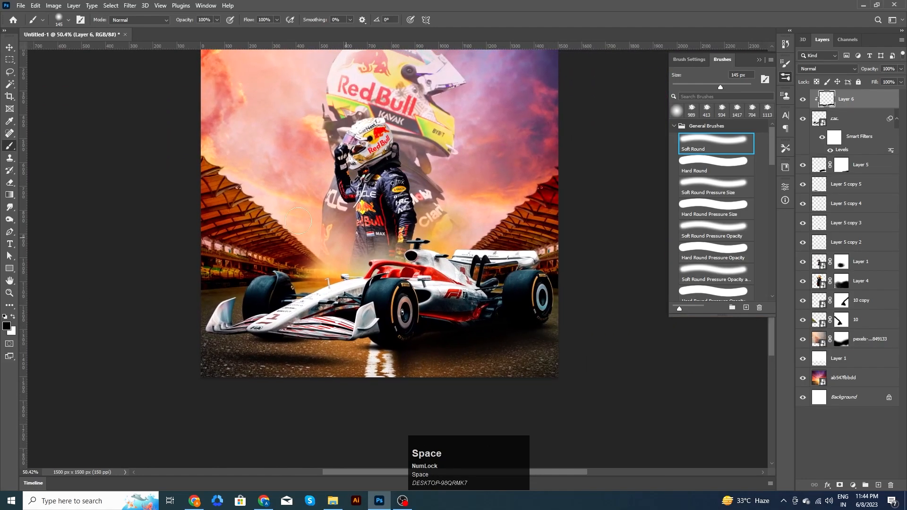
# Deepen the cast shadow under the car by painting on its layer with a black 105 px Soft Round brush.
pyautogui.click(8, 47)
pyautogui.click(604, 391)
pyautogui.scroll(-6, 527, 338)
pyautogui.moveTo(604, 333); pyautogui.dragTo(579, 342)
pyautogui.scroll(8, 456, 338)
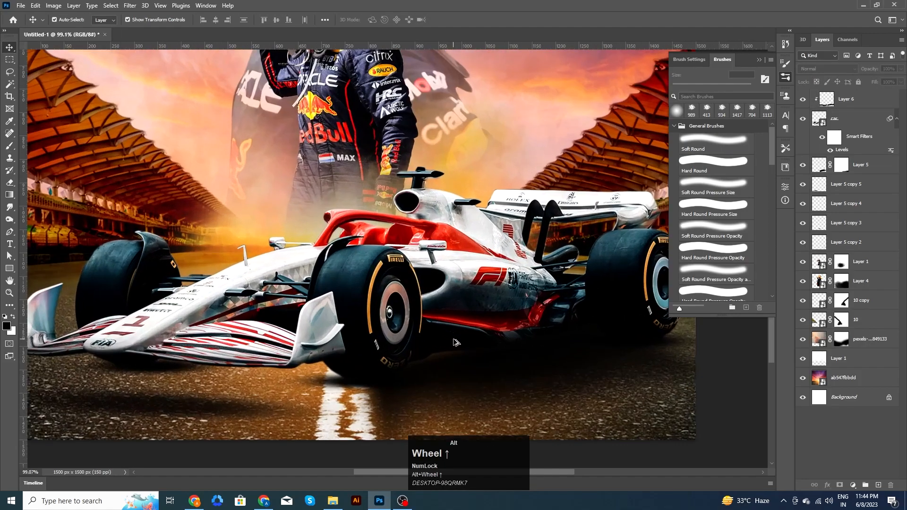
pyautogui.click(451, 331)
pyautogui.scroll(5, 446, 314)
pyautogui.moveTo(502, 330); pyautogui.dragTo(437, 269)
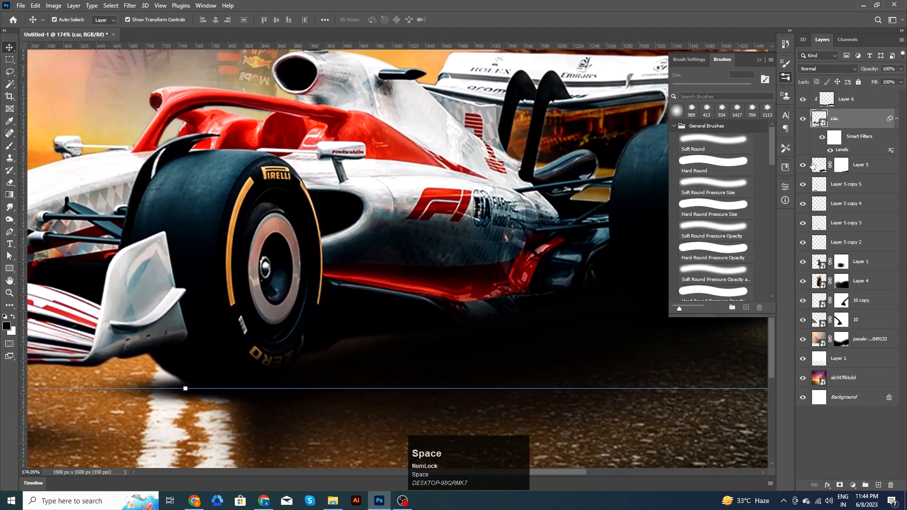
pyautogui.click(821, 170)
pyautogui.press('b')
pyautogui.keyDown('alt'); pyautogui.rightClick(411, 321); pyautogui.keyUp('alt')
pyautogui.click(396, 341)
pyautogui.keyDown('alt'); pyautogui.rightClick(354, 347); pyautogui.keyUp('alt')
pyautogui.click(355, 347)
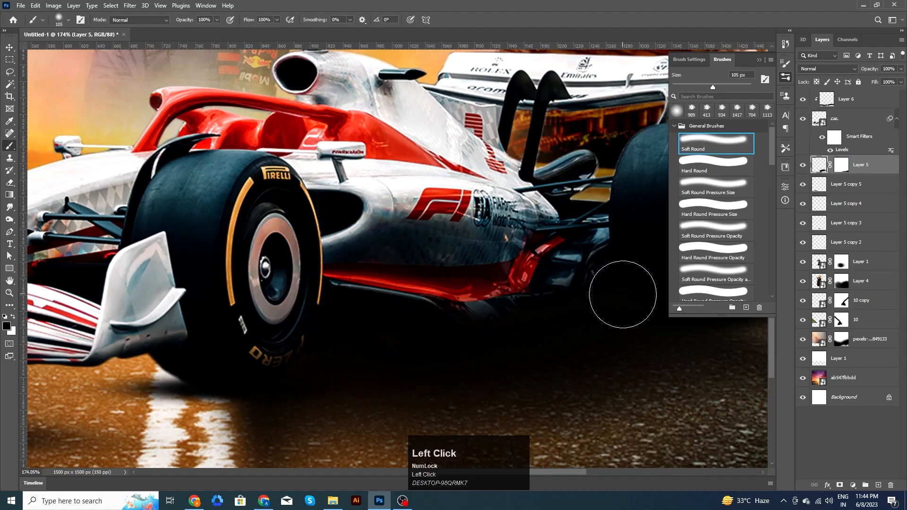
# Examine the cast shadow beneath the car against the whole poster.
pyautogui.scroll(-5, 670, 334)
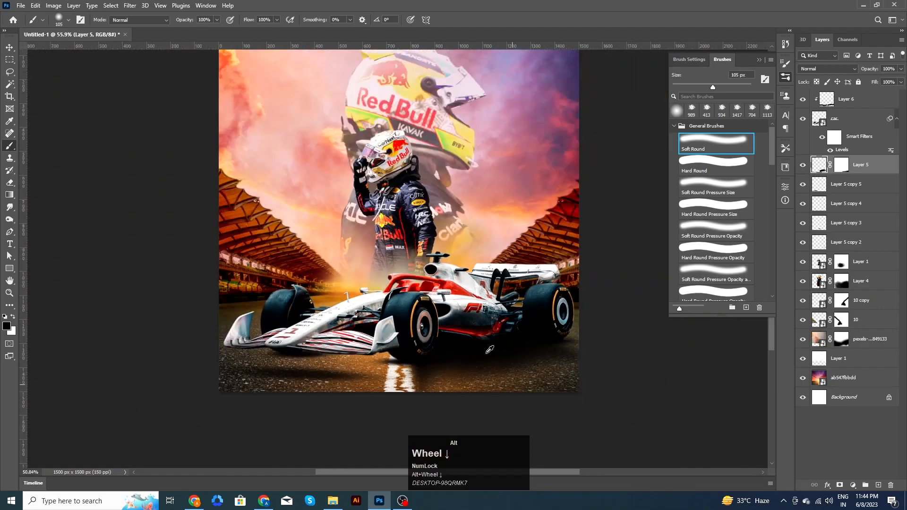
pyautogui.click(9, 48)
pyautogui.scroll(-2, 575, 335)
pyautogui.moveTo(611, 309); pyautogui.dragTo(581, 326)
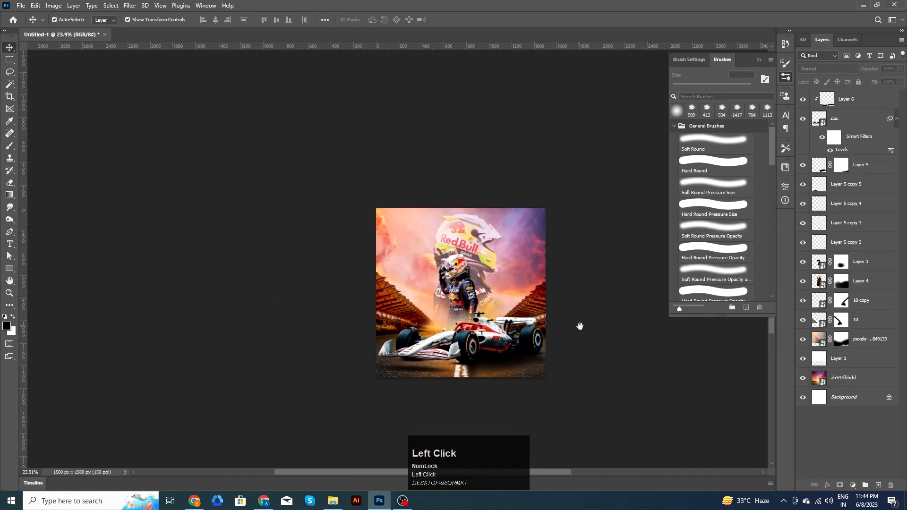
pyautogui.scroll(5, 530, 373)
pyautogui.click(514, 359)
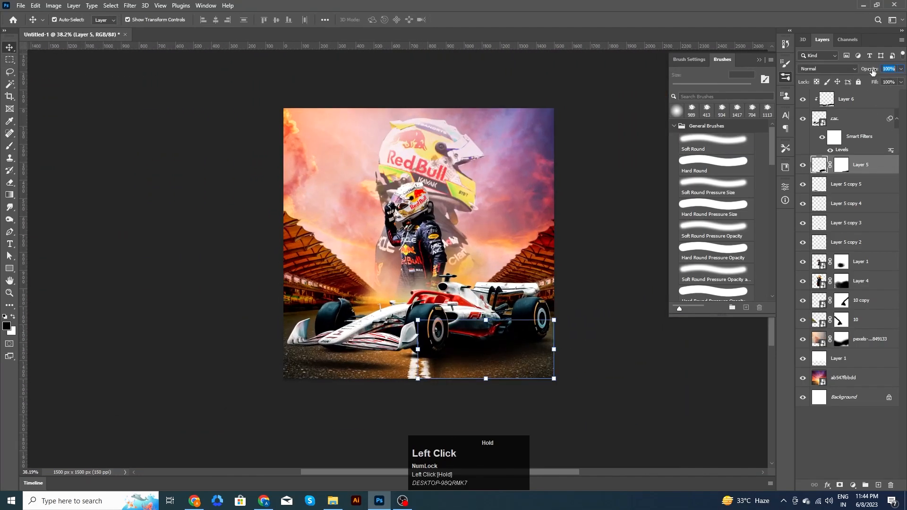
pyautogui.click(649, 298)
pyautogui.moveTo(621, 300); pyautogui.dragTo(595, 294)
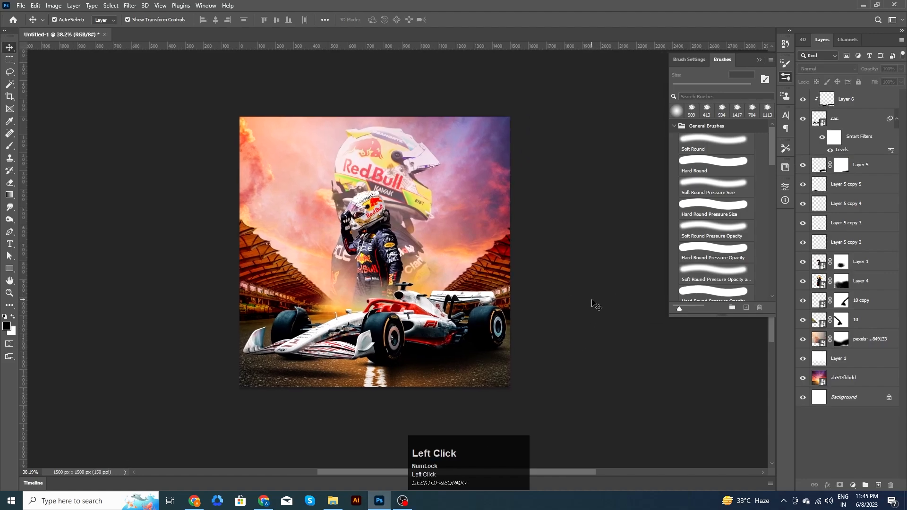
# Apply Levels to the standing driver's layer with black input 11 and midtones 1.26.
pyautogui.click(426, 268)
pyautogui.scroll(2, 375, 255)
pyautogui.hotkey('ctrl', 'l')
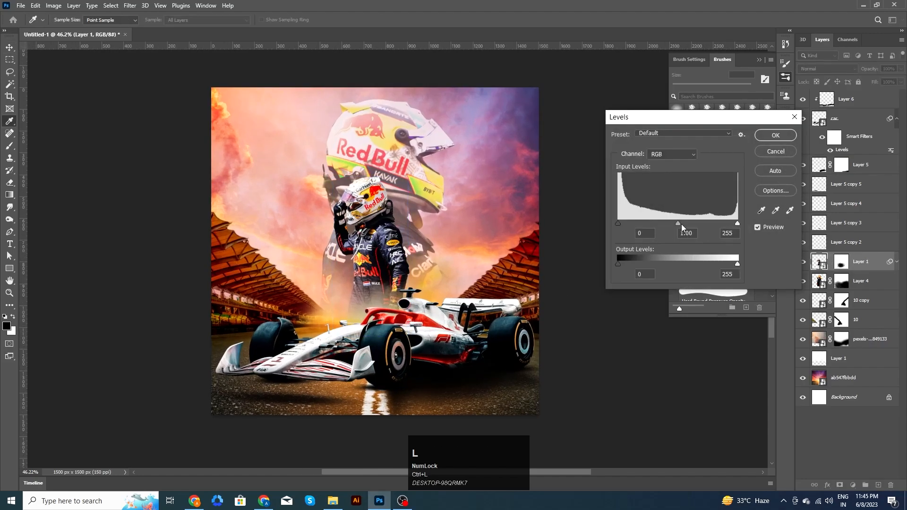
pyautogui.moveTo(681, 225); pyautogui.dragTo(668, 226)
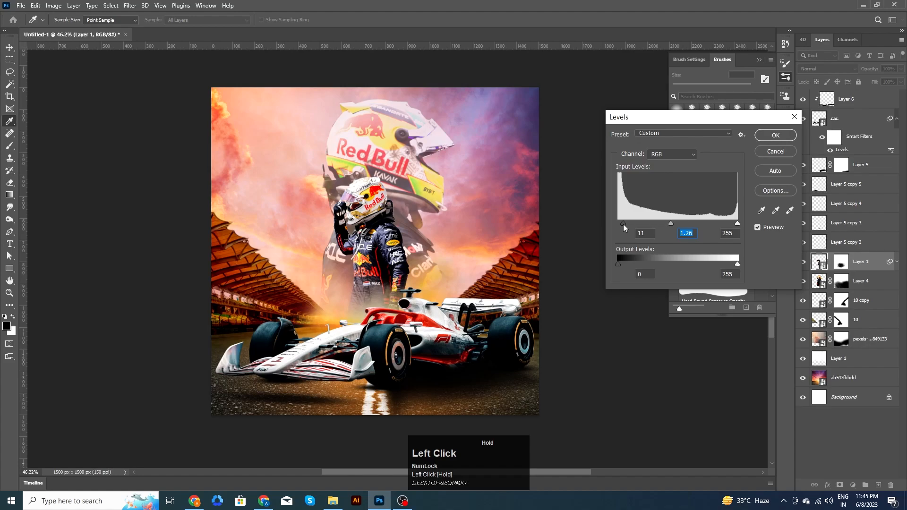
pyautogui.click(782, 135)
# Apply Levels to the large faded driver portrait's layer with black input 45.
pyautogui.keyDown('ctrl'); pyautogui.click(448, 153); pyautogui.keyUp('ctrl')
pyautogui.hotkey('ctrl', 'l')
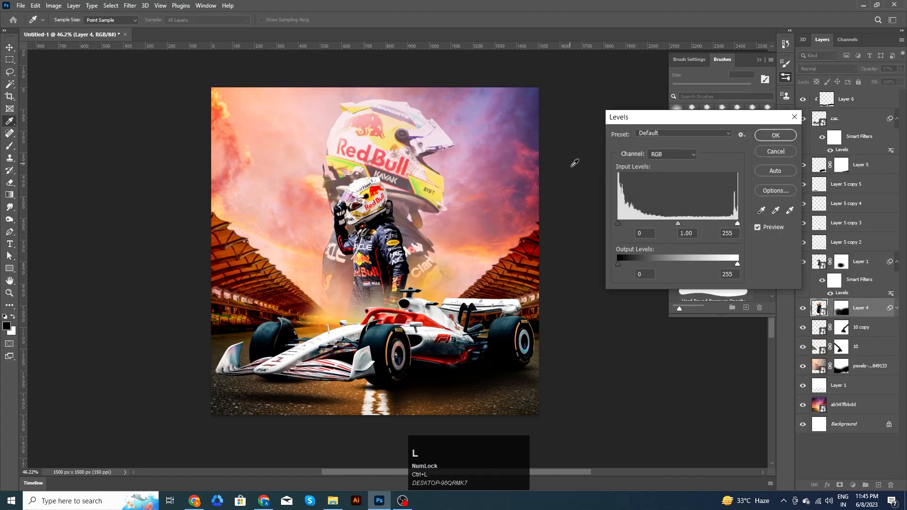
pyautogui.moveTo(623, 225); pyautogui.dragTo(639, 224)
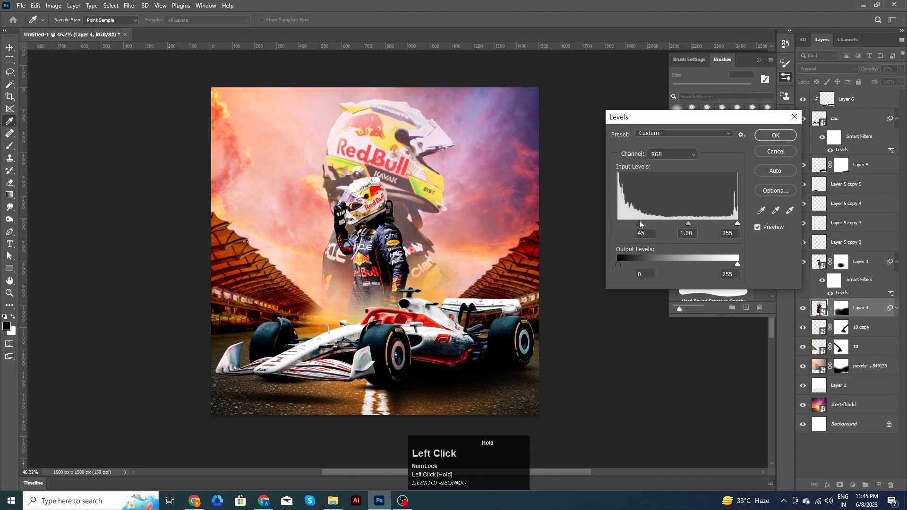
pyautogui.click(781, 137)
# Apply Levels to the Hard Light clouds layer with midtones 1.29 and white input 229.
pyautogui.scroll(-3, 566, 337)
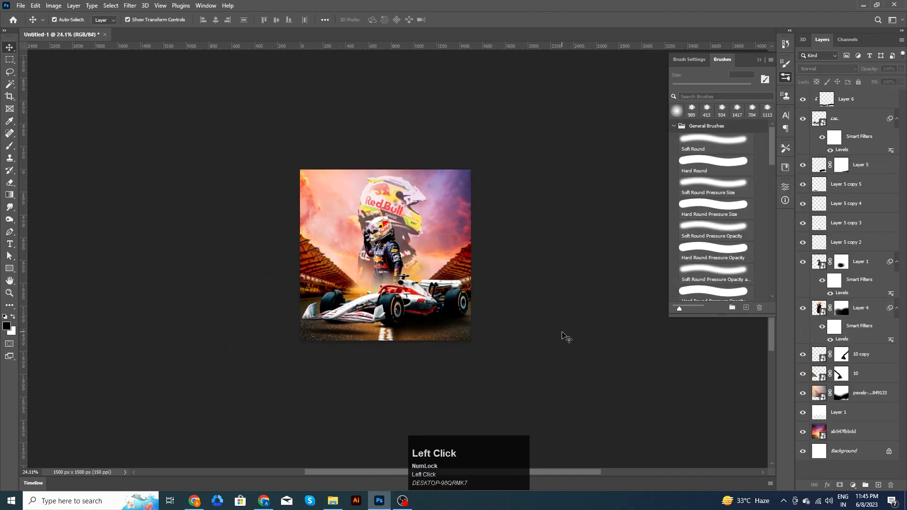
pyautogui.scroll(3, 566, 338)
pyautogui.click(867, 395)
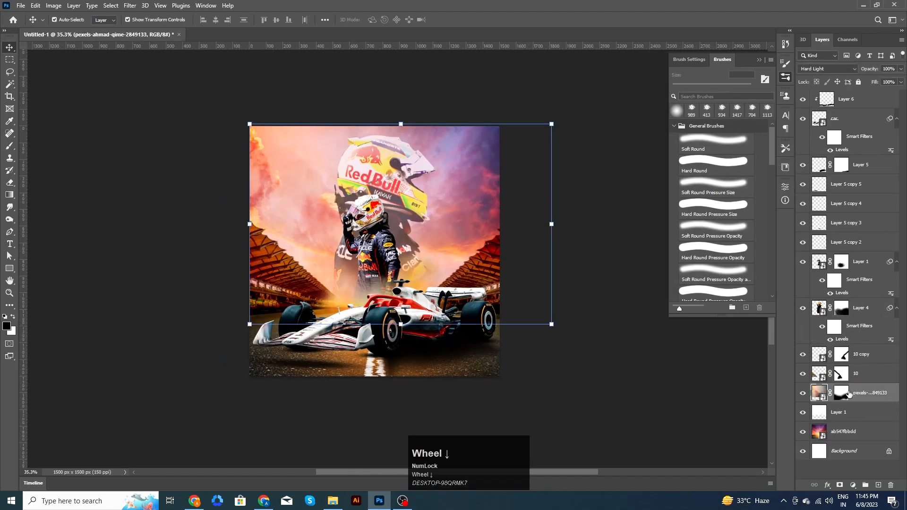
pyautogui.hotkey('ctrl', 'l')
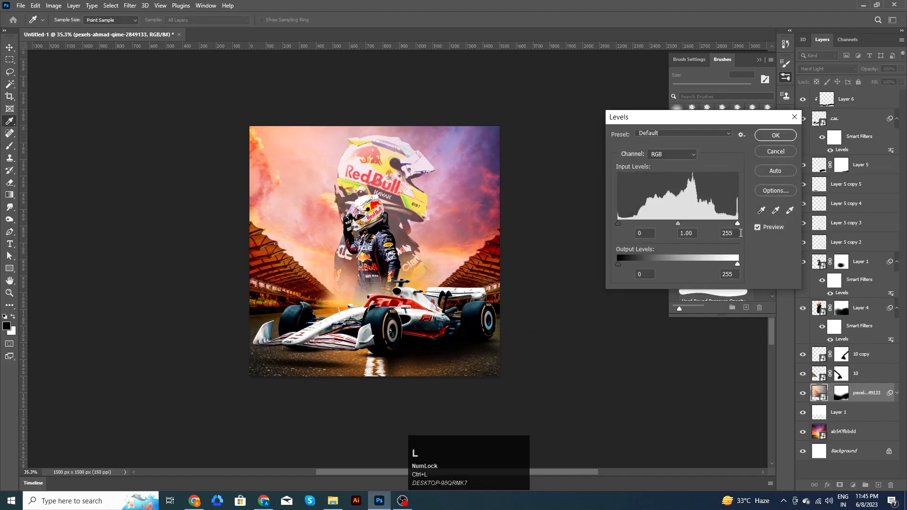
pyautogui.moveTo(737, 223); pyautogui.dragTo(726, 230)
pyautogui.moveTo(672, 223); pyautogui.dragTo(661, 221)
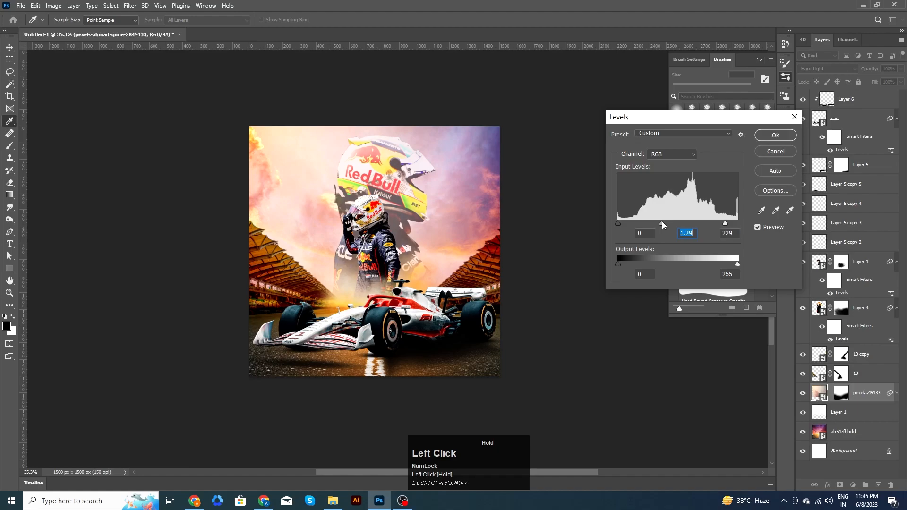
pyautogui.click(775, 135)
# Apply Levels to the sunset road background layer ab547fbbdd with white input 232.
pyautogui.click(811, 376)
pyautogui.click(849, 459)
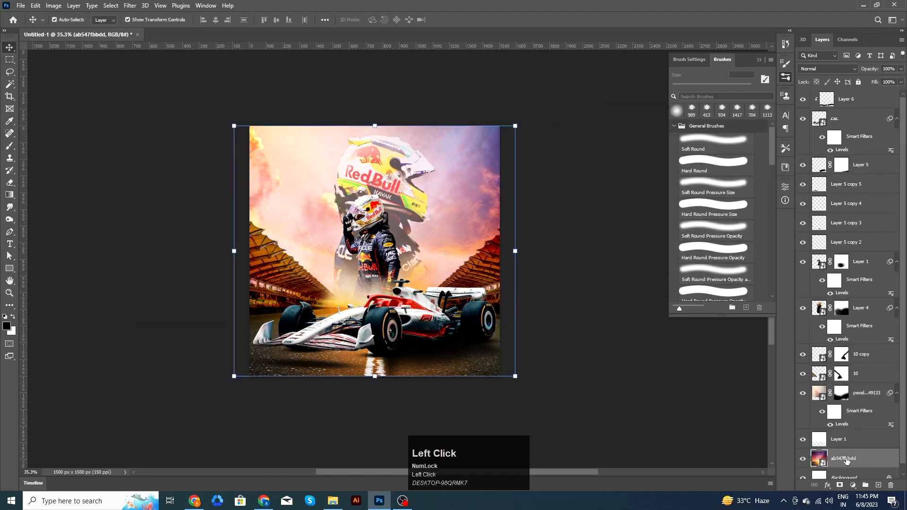
pyautogui.hotkey('ctrl', 'l')
pyautogui.moveTo(737, 223); pyautogui.dragTo(727, 240)
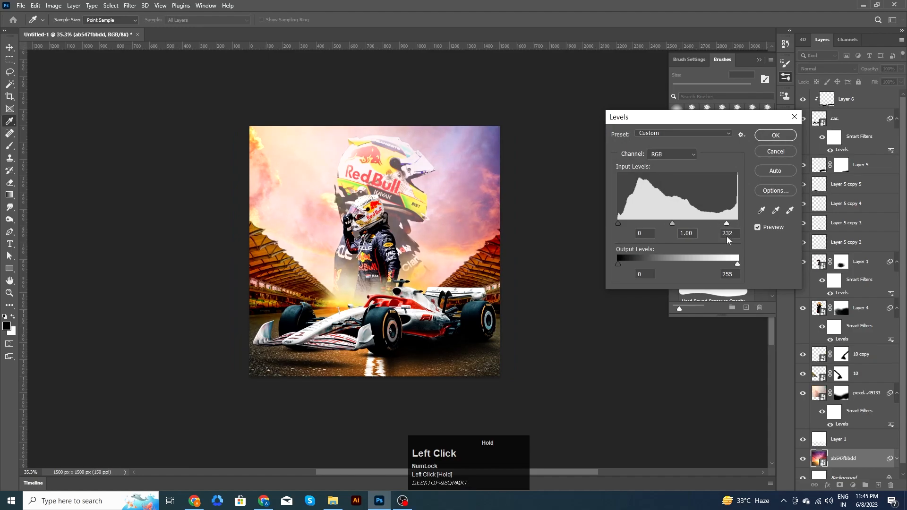
pyautogui.click(625, 223)
pyautogui.click(776, 135)
# Place the orange glow image from the assets folder above all layers and set its blend mode to Screen.
pyautogui.scroll(-2, 524, 325)
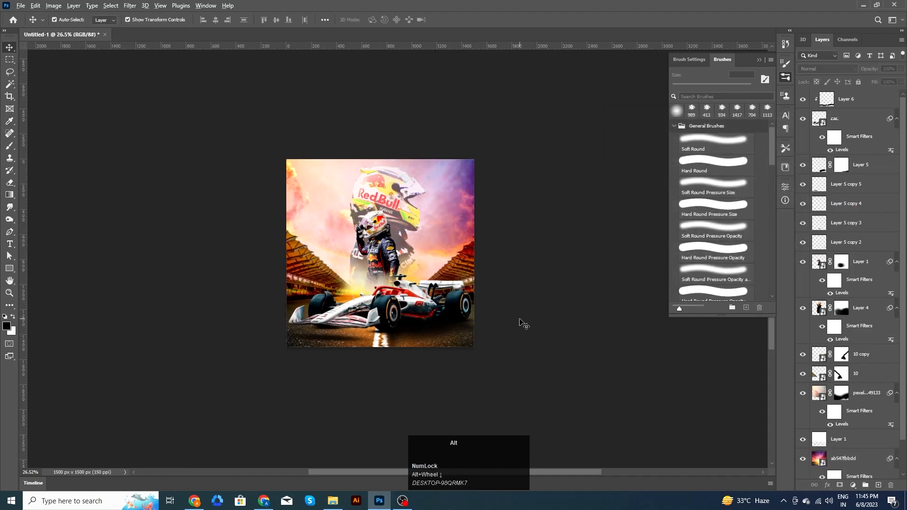
pyautogui.scroll(3, 524, 324)
pyautogui.click(376, 238)
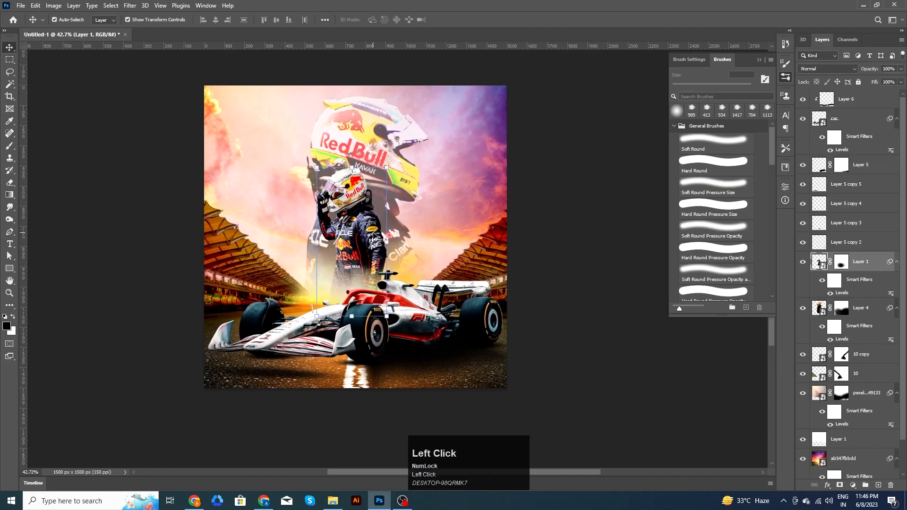
pyautogui.scroll(1, 377, 239)
pyautogui.scroll(2, 614, 309)
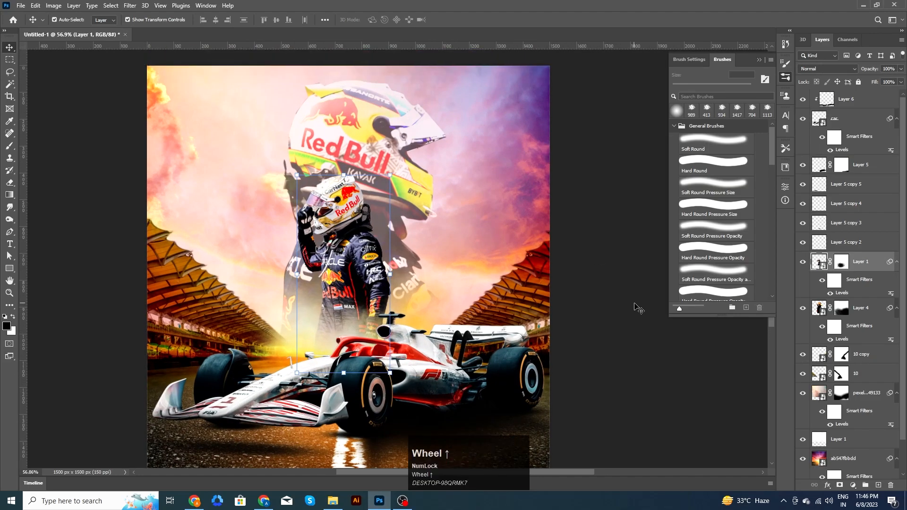
pyautogui.click(622, 320)
pyautogui.moveTo(620, 321); pyautogui.dragTo(607, 278)
pyautogui.click(336, 502)
pyautogui.moveTo(215, 98); pyautogui.dragTo(395, 308)
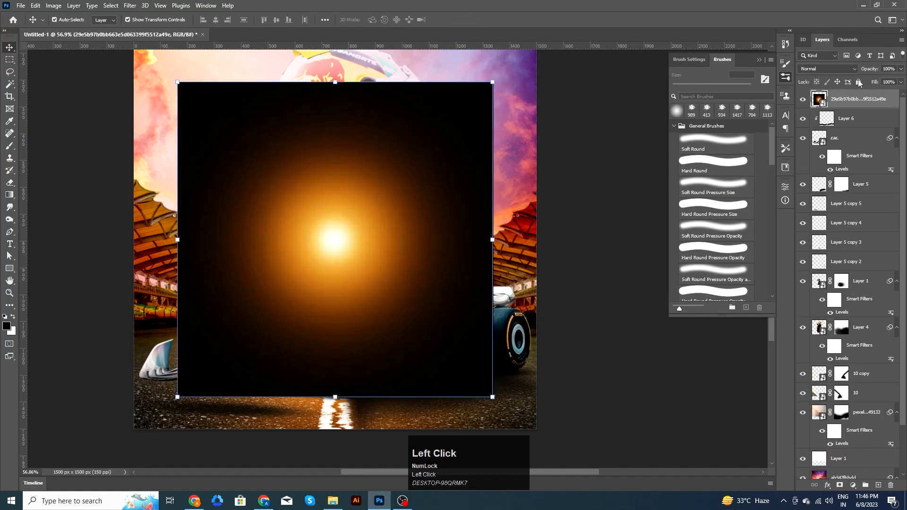
pyautogui.click(827, 68)
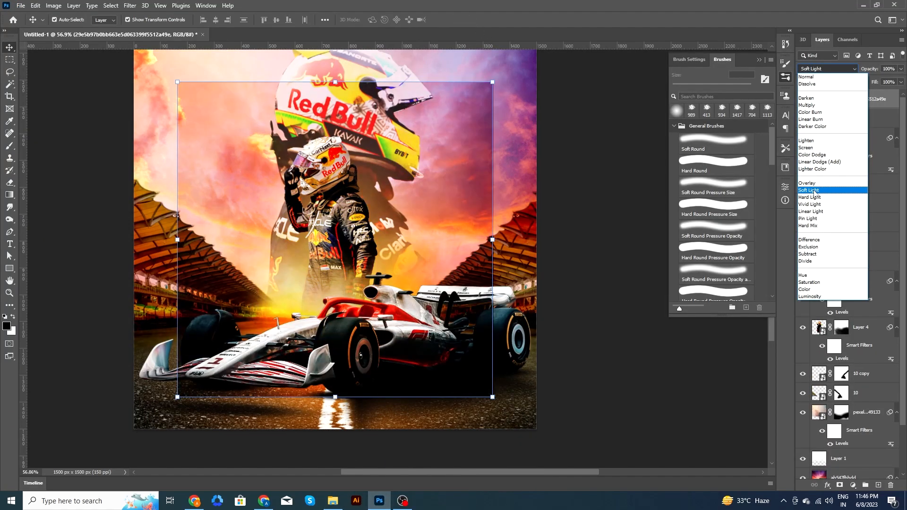
pyautogui.click(808, 148)
# Scale the orange glow to about 63% and position it just above the car's cockpit beside the standing driver.
pyautogui.moveTo(443, 198); pyautogui.dragTo(528, 182)
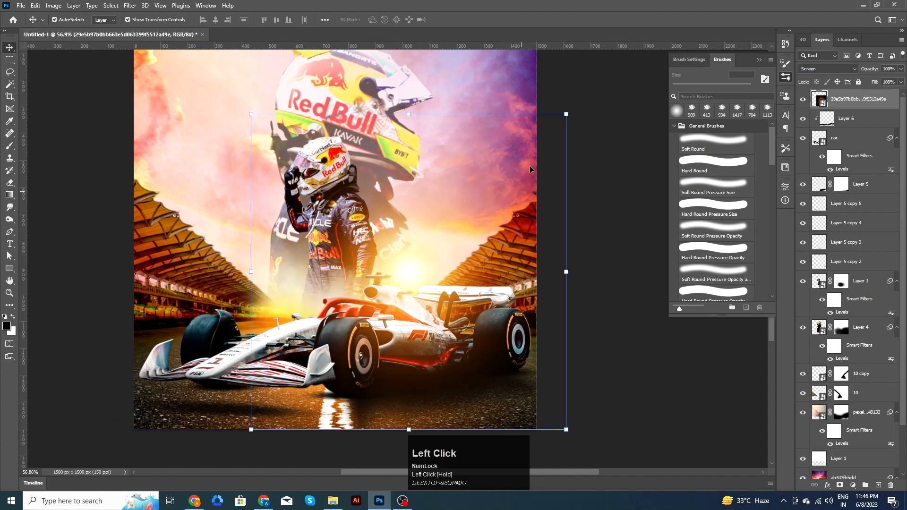
pyautogui.moveTo(567, 112); pyautogui.dragTo(508, 172)
pyautogui.moveTo(421, 263); pyautogui.dragTo(401, 268)
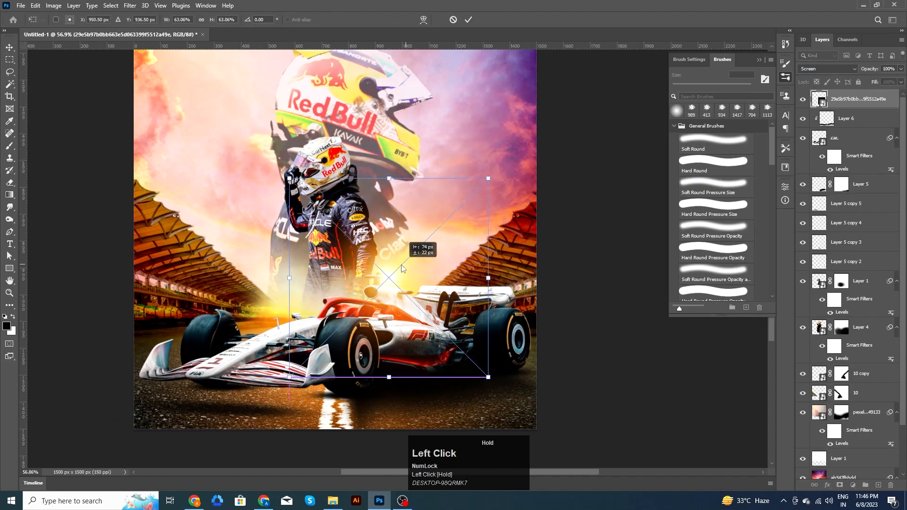
pyautogui.click(468, 20)
pyautogui.click(579, 257)
pyautogui.scroll(-2, 577, 257)
pyautogui.scroll(1, 557, 297)
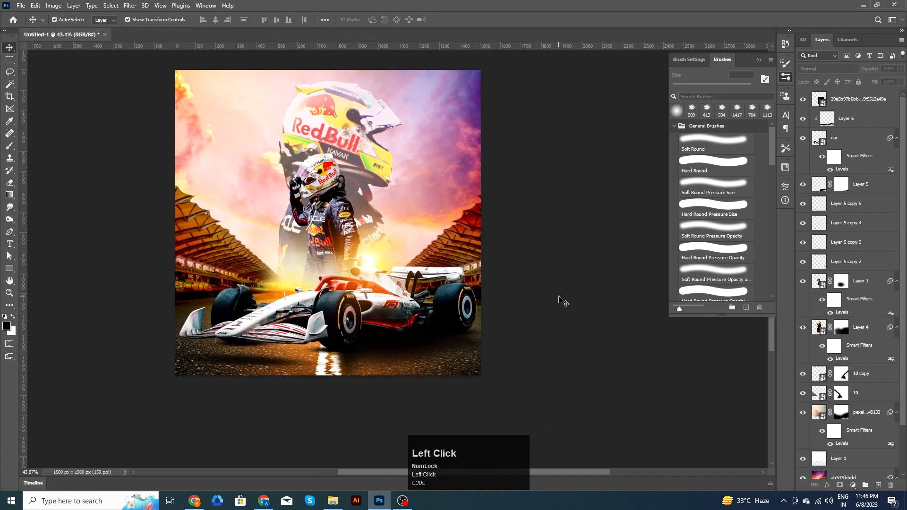
pyautogui.moveTo(539, 255); pyautogui.dragTo(559, 254)
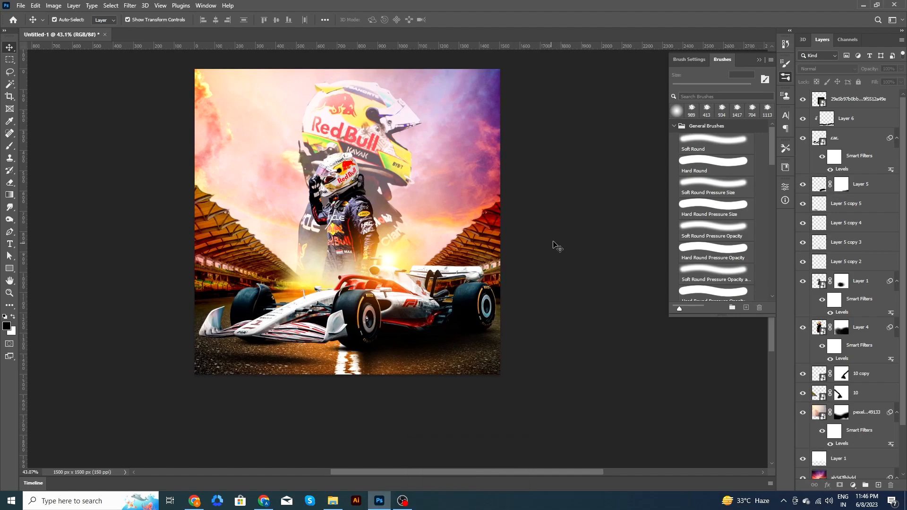
pyautogui.click(333, 501)
pyautogui.moveTo(416, 71); pyautogui.dragTo(421, 296)
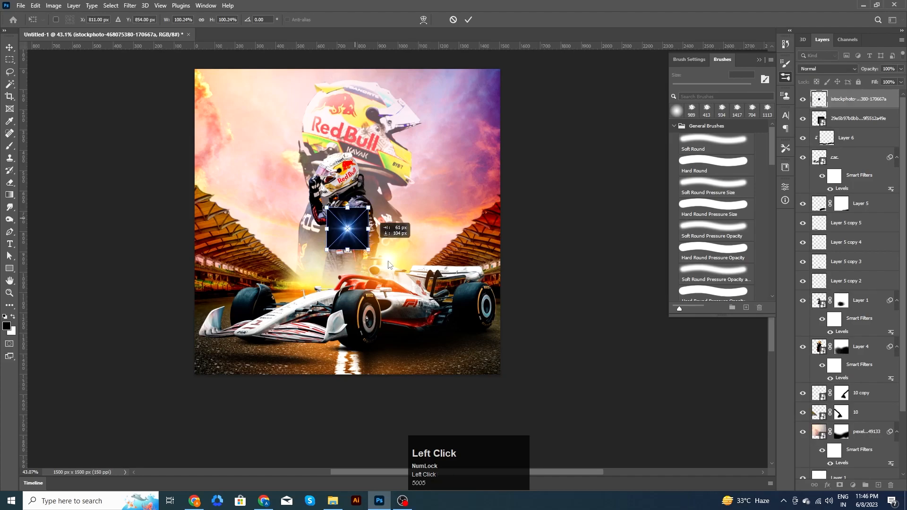
pyautogui.click(468, 19)
pyautogui.click(826, 68)
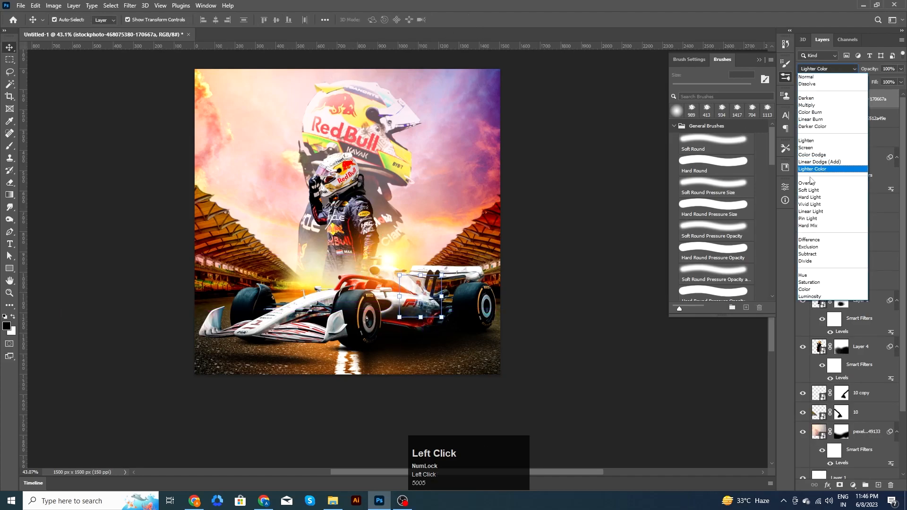
pyautogui.click(809, 148)
# Stretch the blue flare into a horizontal streak across the car's rear, about 389% wide and 95% high.
pyautogui.moveTo(441, 275); pyautogui.dragTo(449, 300)
pyautogui.keyDown('alt'); pyautogui.scroll(3, 435, 311); pyautogui.keyUp('alt')
pyautogui.keyDown('alt'); pyautogui.moveTo(489, 274); pyautogui.dragTo(543, 264); pyautogui.keyUp('alt')
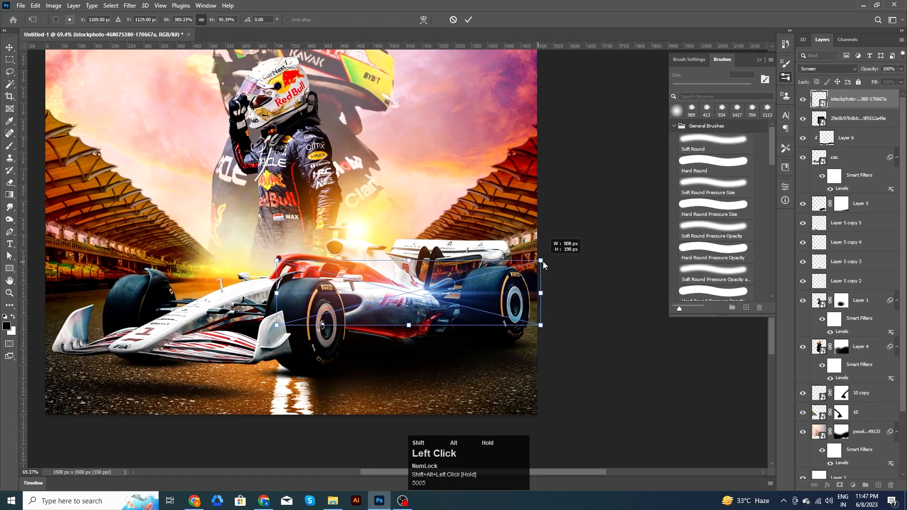
pyautogui.click(469, 21)
# Add a layer mask to the blue flare and fade its edges with a black 272 px Soft Round brush.
pyautogui.press('b')
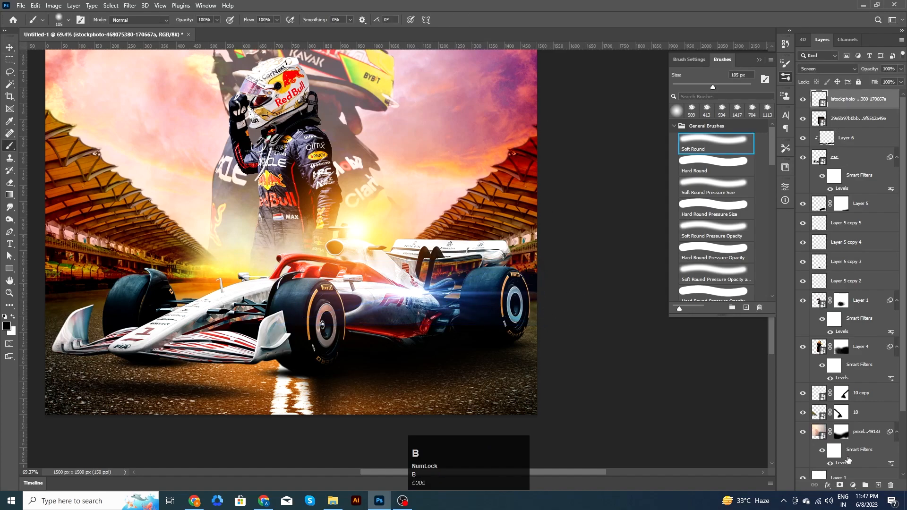
pyautogui.click(840, 485)
pyautogui.keyDown('alt'); pyautogui.scroll(3, 488, 305); pyautogui.keyUp('alt')
pyautogui.keyDown('alt'); pyautogui.rightClick(488, 305); pyautogui.keyUp('alt')
pyautogui.moveTo(551, 336)
pyautogui.mouseDown()
pyautogui.moveTo(467, 373)
pyautogui.moveTo(485, 357)
pyautogui.mouseUp()
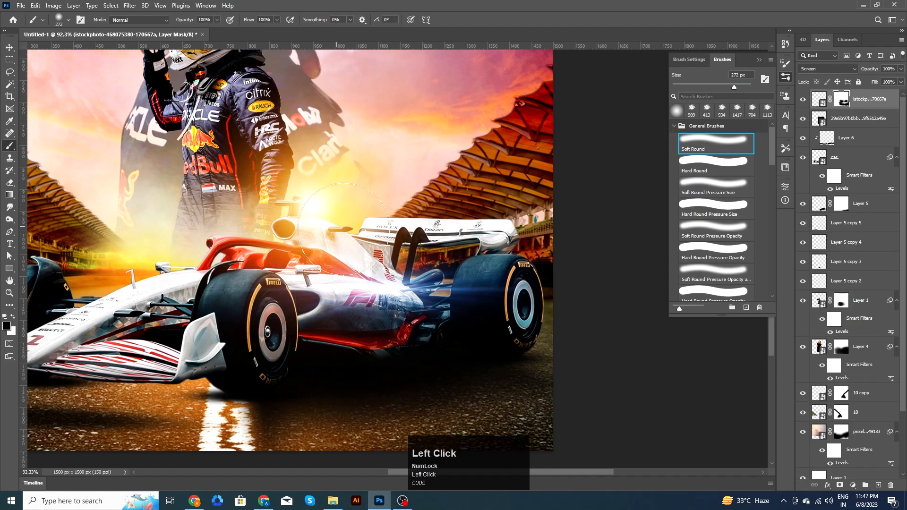
# Toggle the visibility of the grandstand layer 10 copy to examine its effect on the whole poster.
pyautogui.press('v')
pyautogui.click(860, 393)
pyautogui.scroll(-3, 850, 369)
pyautogui.click(803, 335)
pyautogui.click(804, 335)
pyautogui.scroll(-3, 394, 319)
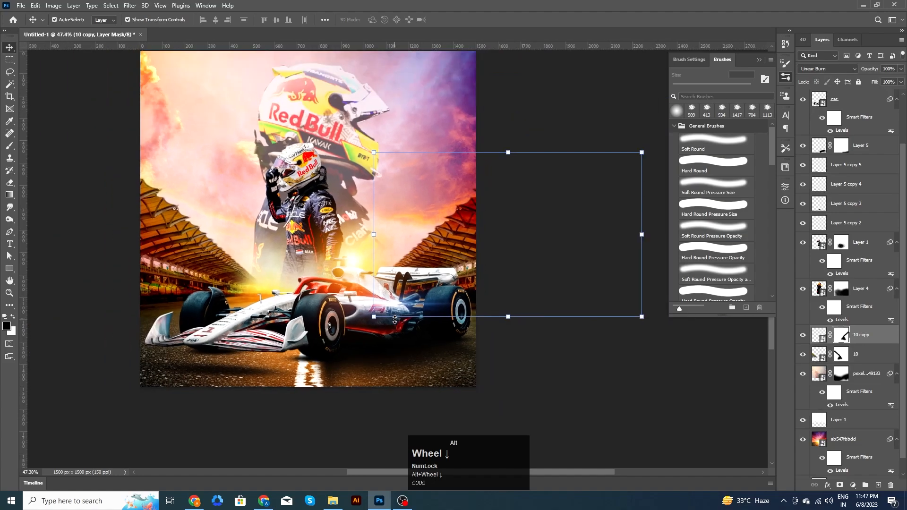
pyautogui.click(499, 366)
pyautogui.moveTo(548, 330); pyautogui.dragTo(550, 342)
pyautogui.moveTo(539, 277); pyautogui.dragTo(544, 287)
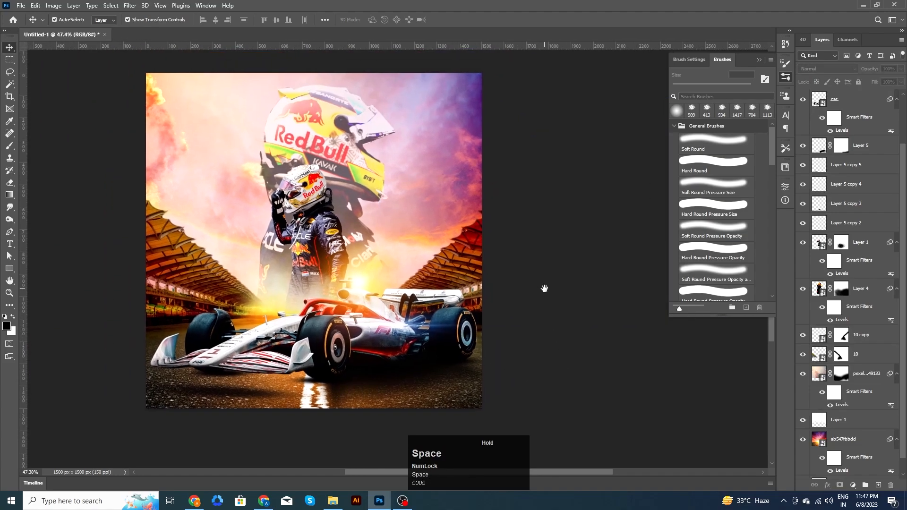
# Reduce the orange glow's scale to 53.55% about its centre.
pyautogui.click(366, 274)
pyautogui.moveTo(441, 199); pyautogui.dragTo(429, 212)
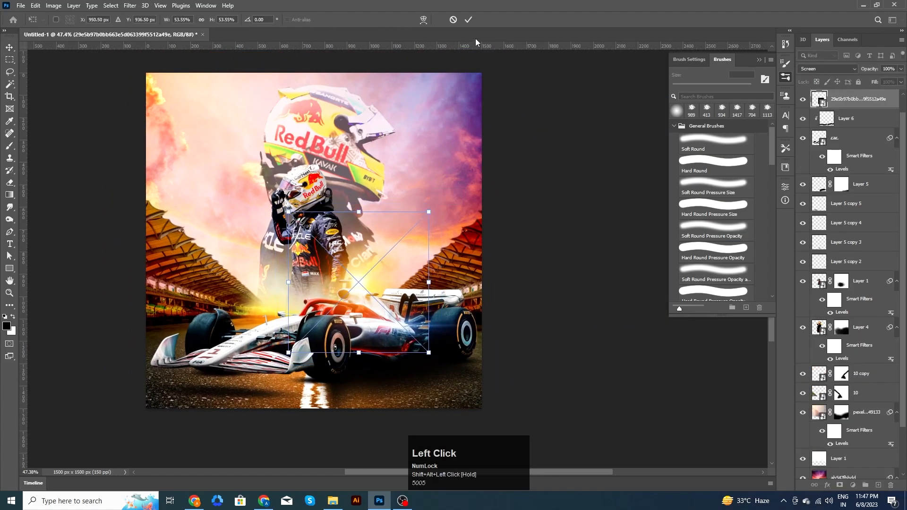
pyautogui.click(468, 20)
# Place the race-start photo with the pit building, rotate it clockwise behind the car, and move its layer below 10 copy.
pyautogui.click(333, 500)
pyautogui.moveTo(622, 76); pyautogui.dragTo(341, 359)
pyautogui.moveTo(493, 139); pyautogui.dragTo(506, 236)
pyautogui.moveTo(410, 252); pyautogui.dragTo(388, 306)
pyautogui.click(468, 20)
pyautogui.moveTo(840, 99); pyautogui.dragTo(855, 348)
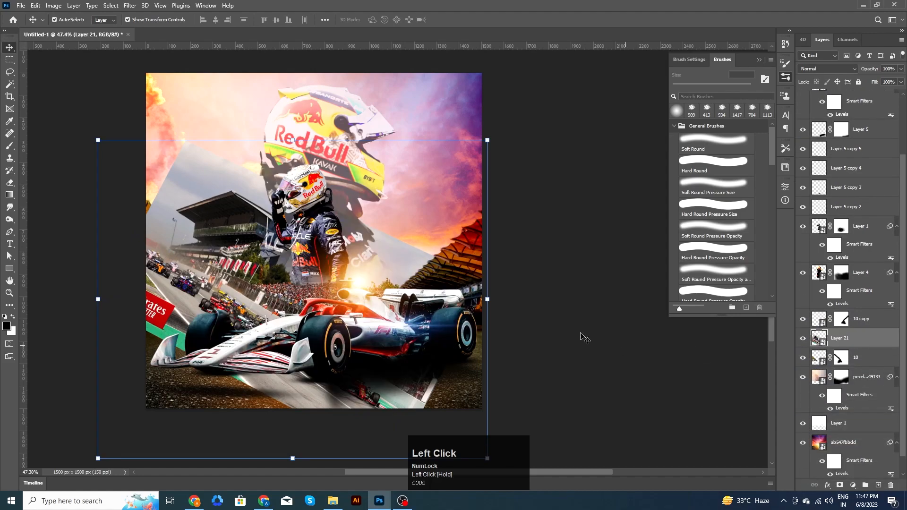
# Mask the race-start photo and hide its lower part over the road with a black 571 px Soft Round brush.
pyautogui.click(840, 486)
pyautogui.press('b')
pyautogui.keyDown('alt'); pyautogui.rightClick(458, 302); pyautogui.keyUp('alt')
pyautogui.moveTo(458, 302)
pyautogui.mouseDown()
pyautogui.moveTo(422, 253)
pyautogui.moveTo(368, 393)
pyautogui.moveTo(337, 392)
pyautogui.mouseUp()
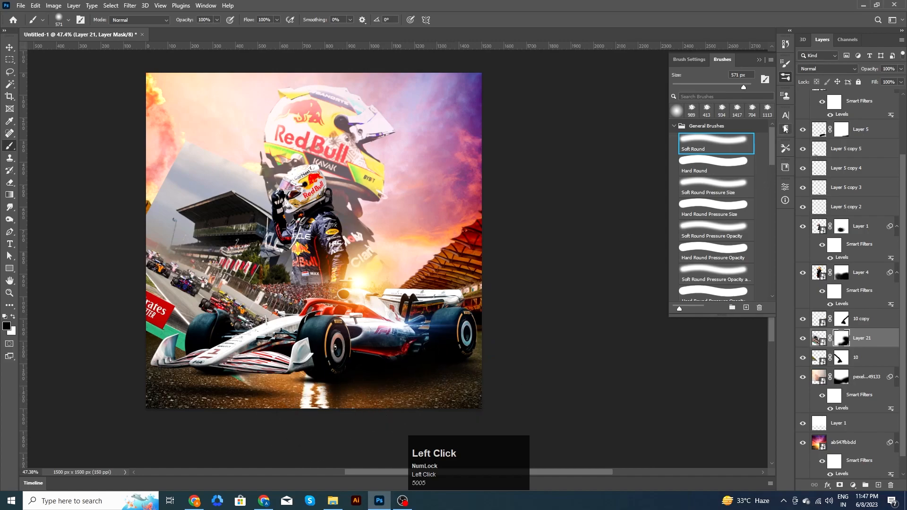
# Fade the race-start photo's mask around the pit building with the 1178 px pbbymef1 brush from Fog Brushes 4.
pyautogui.moveTo(772, 142); pyautogui.dragTo(771, 180)
pyautogui.click(674, 261)
pyautogui.click(715, 203)
pyautogui.keyDown('alt'); pyautogui.rightClick(354, 284); pyautogui.keyUp('alt')
pyautogui.moveTo(121, 361)
pyautogui.mouseDown()
pyautogui.moveTo(119, 315)
pyautogui.moveTo(162, 363)
pyautogui.moveTo(260, 391)
pyautogui.moveTo(202, 360)
pyautogui.moveTo(76, 318)
pyautogui.moveTo(190, 355)
pyautogui.mouseUp()
pyautogui.moveTo(136, 322)
pyautogui.mouseDown()
pyautogui.moveTo(279, 361)
pyautogui.moveTo(166, 19)
pyautogui.moveTo(39, 191)
pyautogui.mouseUp()
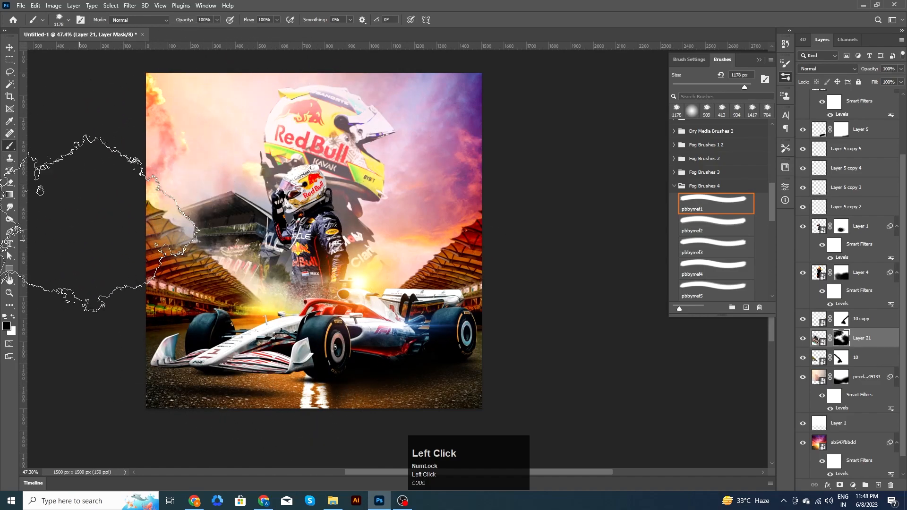
pyautogui.click(77, 240)
pyautogui.click(341, 162)
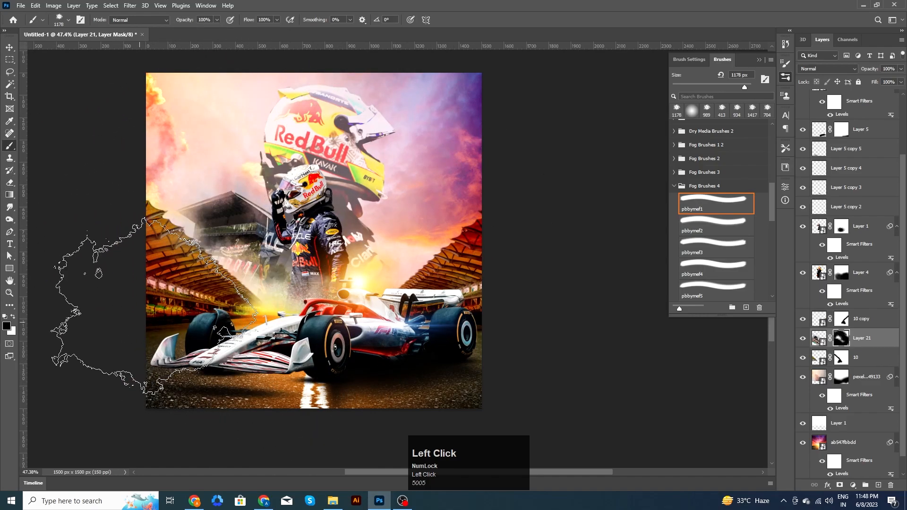
# Shift the masked pit building slightly toward the standing driver and set its blend mode to Hard Light.
pyautogui.press('v')
pyautogui.moveTo(238, 211); pyautogui.dragTo(251, 211)
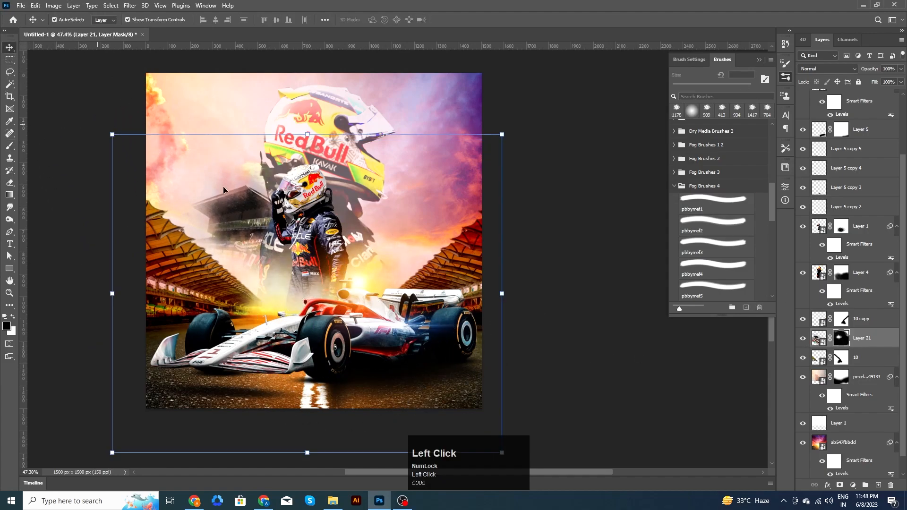
pyautogui.click(835, 71)
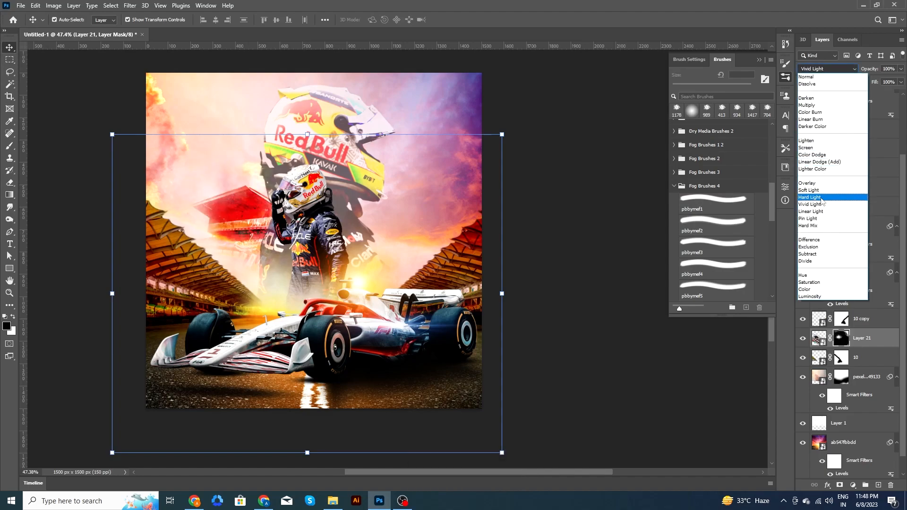
pyautogui.click(825, 203)
# Enlarge the pit building layer slightly and position it behind the standing driver above the left grandstand.
pyautogui.scroll(-3, 506, 251)
pyautogui.scroll(3, 506, 251)
pyautogui.moveTo(505, 195); pyautogui.dragTo(528, 177)
pyautogui.moveTo(271, 267)
pyautogui.mouseDown()
pyautogui.moveTo(286, 270)
pyautogui.moveTo(277, 269)
pyautogui.mouseUp()
pyautogui.press('Return')
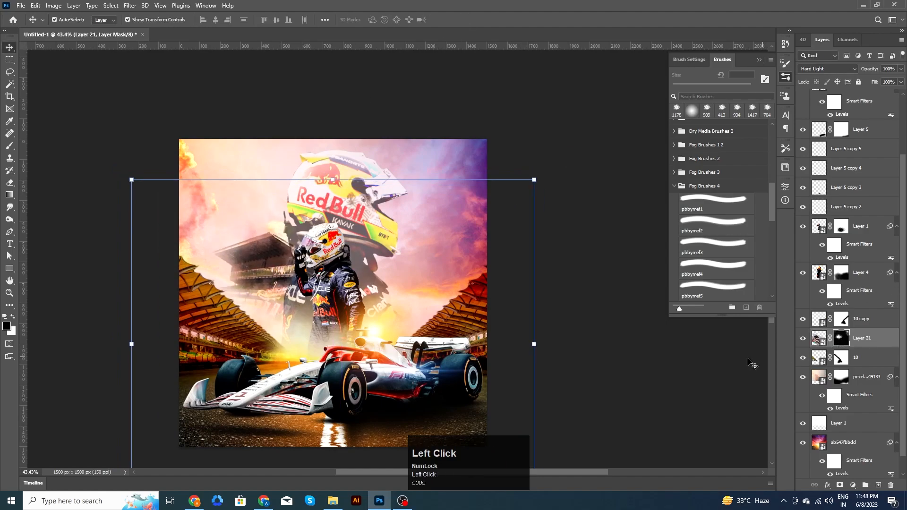
# Move the large faded driver portrait to the right so more of the pit building shows beside the standing driver.
pyautogui.moveTo(370, 218); pyautogui.dragTo(384, 218)
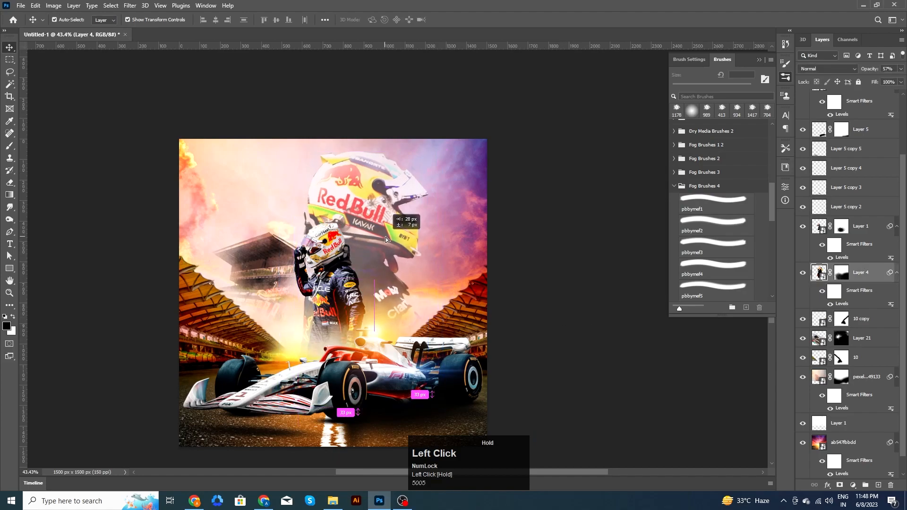
pyautogui.hotkey('ctrl', 'z')
pyautogui.click(586, 344)
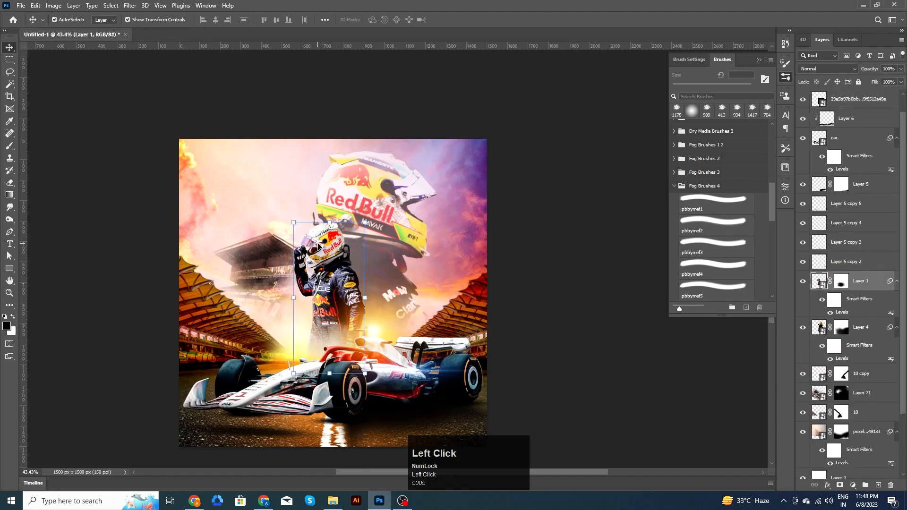
pyautogui.click(582, 339)
pyautogui.scroll(-1, 581, 340)
# Nudge the large faded driver portrait slightly back to the left and select the orange glow layer.
pyautogui.press('space')
pyautogui.moveTo(440, 257); pyautogui.dragTo(449, 243)
pyautogui.moveTo(415, 206); pyautogui.dragTo(406, 207)
pyautogui.click(530, 288)
pyautogui.press('space')
pyautogui.moveTo(436, 284); pyautogui.dragTo(458, 294)
pyautogui.click(402, 293)
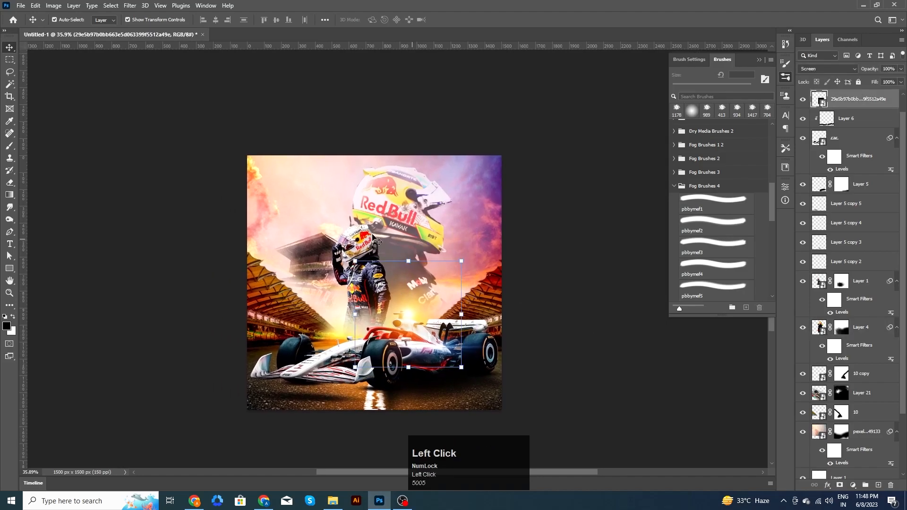
# Enlarge the standing driver slightly in front of the large faded portrait, keeping his proportions.
pyautogui.click(365, 258)
pyautogui.keyDown('alt'); pyautogui.keyDown('shift'); pyautogui.click(390, 224); pyautogui.keyUp('shift'); pyautogui.keyUp('alt')
pyautogui.click(460, 193)
pyautogui.moveTo(390, 224); pyautogui.dragTo(401, 215)
pyautogui.click(468, 20)
pyautogui.click(449, 108)
# Lower the opacity of the large faded driver portrait behind the standing driver.
pyautogui.scroll(4, 380, 283)
pyautogui.click(432, 200)
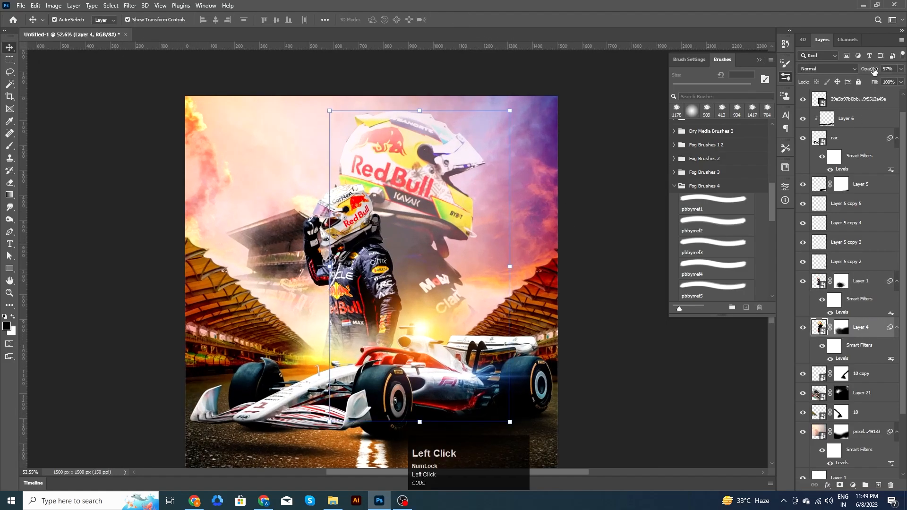
pyautogui.moveTo(874, 71); pyautogui.dragTo(863, 71)
pyautogui.click(631, 331)
pyautogui.scroll(-6, 616, 345)
pyautogui.scroll(3, 559, 348)
pyautogui.moveTo(612, 339); pyautogui.dragTo(597, 337)
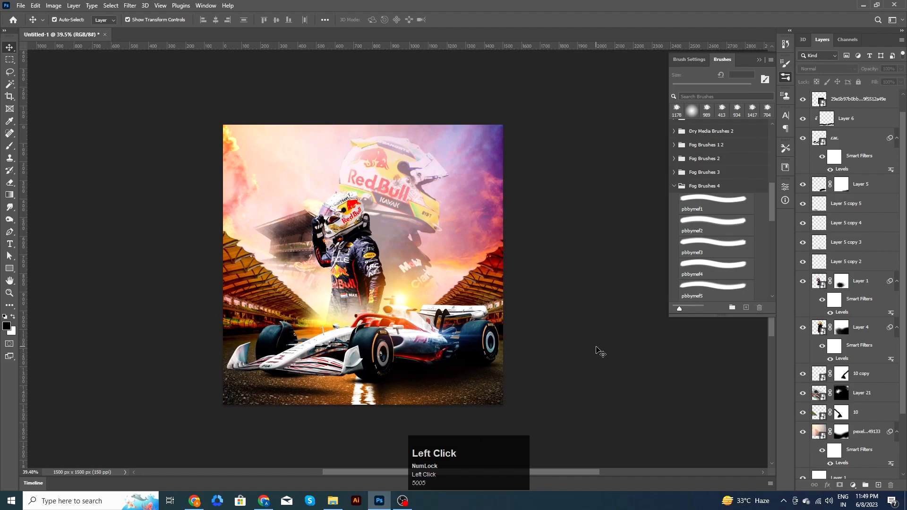
pyautogui.scroll(1, 598, 352)
pyautogui.moveTo(518, 321); pyautogui.dragTo(532, 315)
# Add a new empty layer at the top of the layer stack and set its blend mode to Overlay.
pyautogui.click(862, 391)
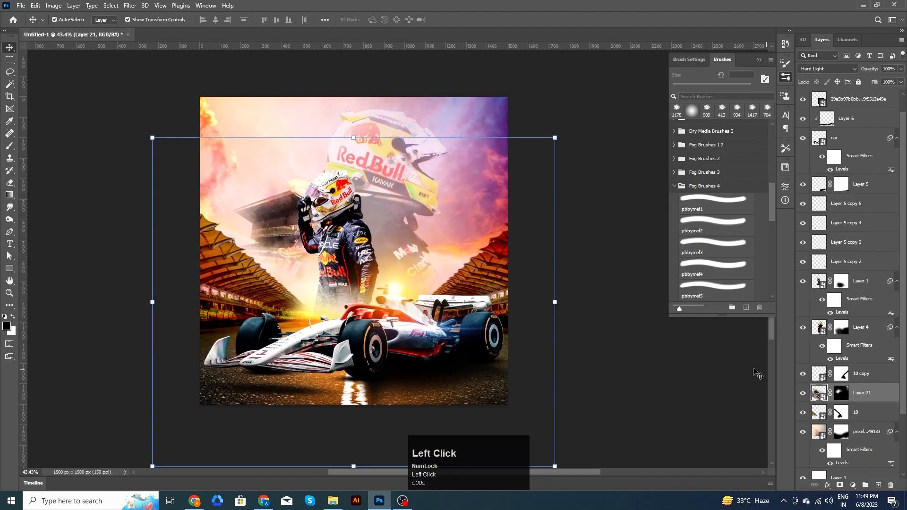
pyautogui.click(860, 334)
pyautogui.click(867, 280)
pyautogui.scroll(1, 855, 286)
pyautogui.click(864, 101)
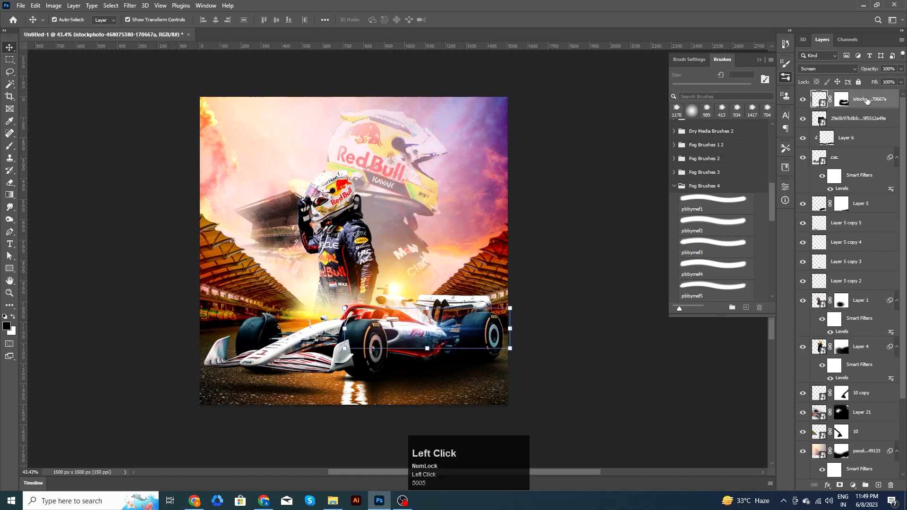
pyautogui.click(878, 485)
pyautogui.click(827, 68)
pyautogui.click(820, 187)
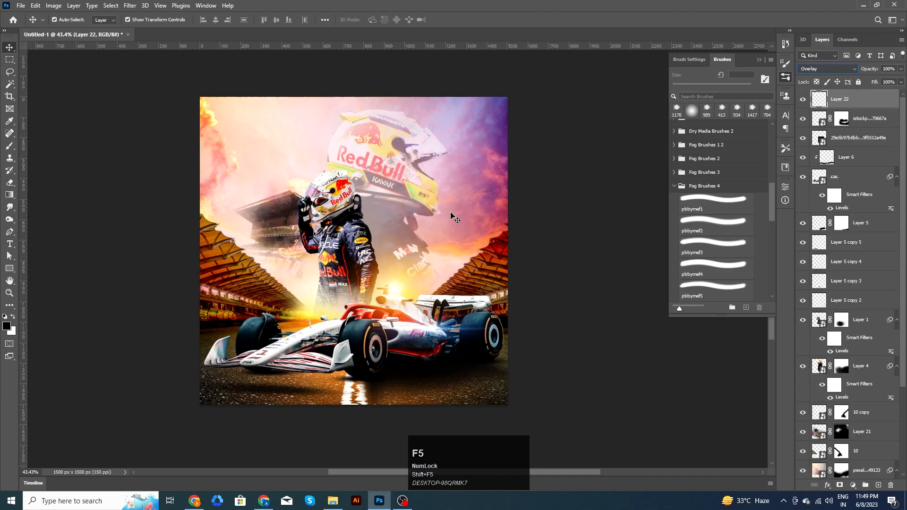
# Fill the new Overlay layer with 50% Gray in Normal mode at 100% opacity.
pyautogui.press('Return')
pyautogui.click(35, 5)
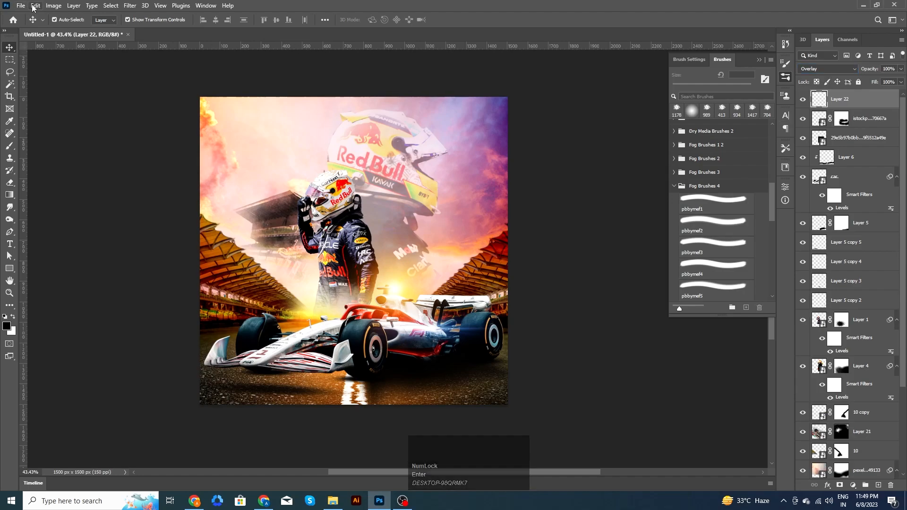
pyautogui.click(61, 179)
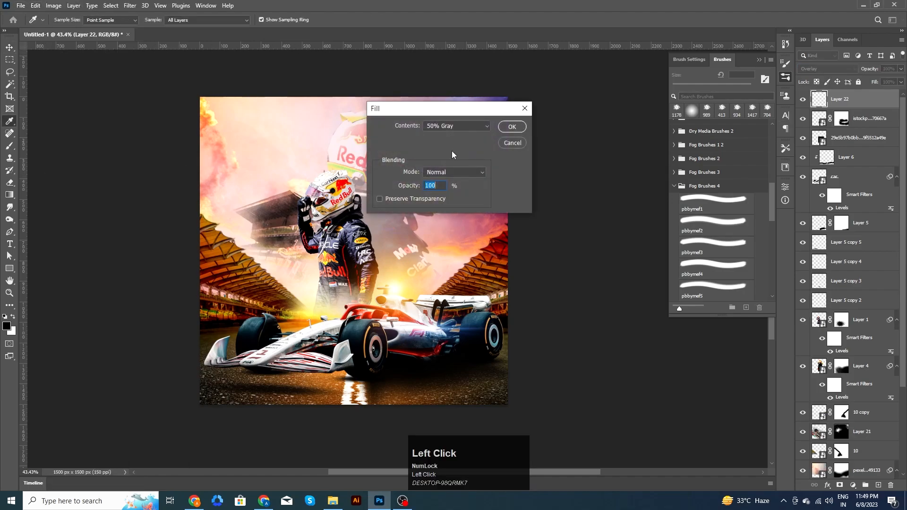
pyautogui.click(502, 126)
# Brighten the sky around the drivers on the gray Overlay layer with the Dodge Tool, undoing the last stroke.
pyautogui.click(10, 219)
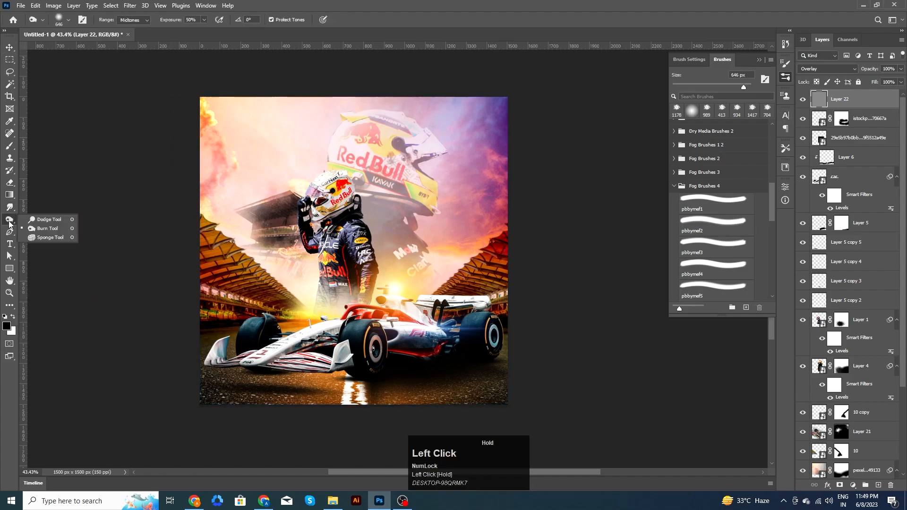
pyautogui.moveTo(409, 271)
pyautogui.mouseDown()
pyautogui.moveTo(472, 295)
pyautogui.moveTo(511, 296)
pyautogui.moveTo(538, 228)
pyautogui.moveTo(526, 159)
pyautogui.moveTo(563, 124)
pyautogui.mouseUp()
pyautogui.click(203, 144)
pyautogui.click(326, 198)
pyautogui.hotkey('ctrl', 'z')
# Darken the road and lower edges of the poster on the gray layer with the Burn Tool and a 402 px brush.
pyautogui.click(11, 222)
pyautogui.click(47, 234)
pyautogui.keyDown('alt'); pyautogui.rightClick(282, 309); pyautogui.keyUp('alt')
pyautogui.moveTo(204, 377)
pyautogui.mouseDown()
pyautogui.moveTo(278, 425)
pyautogui.moveTo(250, 403)
pyautogui.moveTo(523, 404)
pyautogui.moveTo(512, 327)
pyautogui.mouseUp()
pyautogui.moveTo(237, 399); pyautogui.dragTo(211, 349)
pyautogui.moveTo(342, 394); pyautogui.dragTo(380, 420)
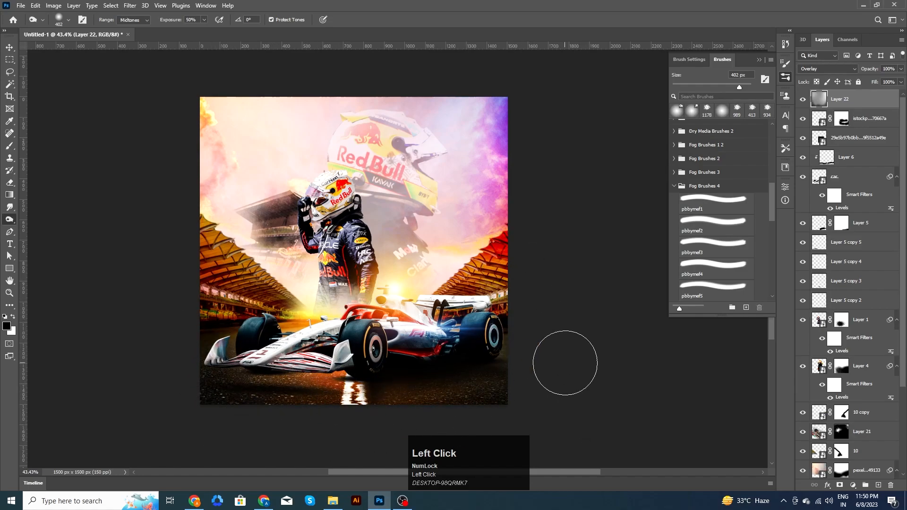
pyautogui.click(9, 47)
pyautogui.click(156, 236)
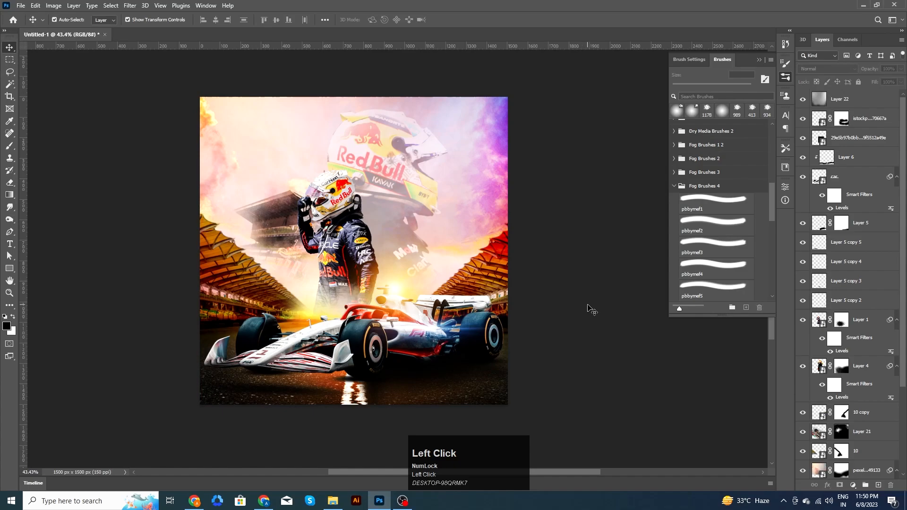
pyautogui.moveTo(556, 382); pyautogui.dragTo(554, 365)
pyautogui.click(582, 269)
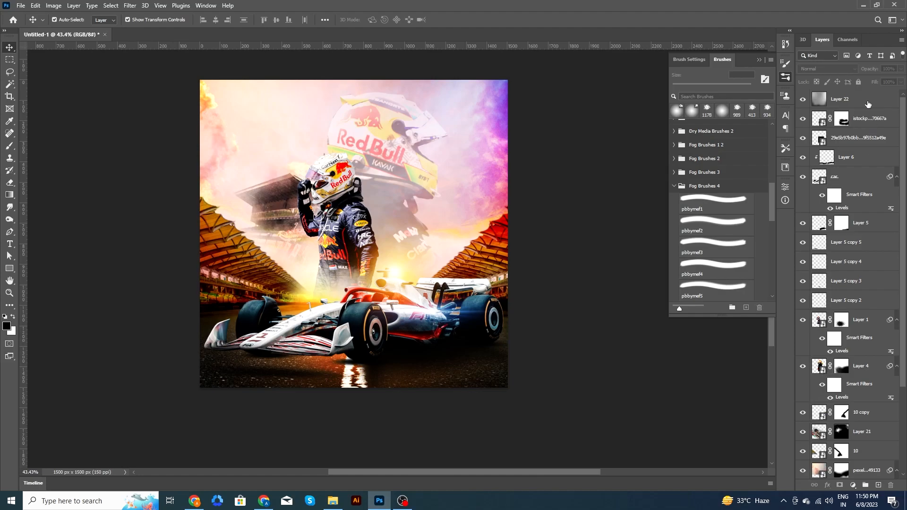
# Stamp all visible layers into a new merged layer on top and open it in the Camera Raw Filter.
pyautogui.click(868, 104)
pyautogui.hotkey('ctrl', 'shift', 'alt', 'e')
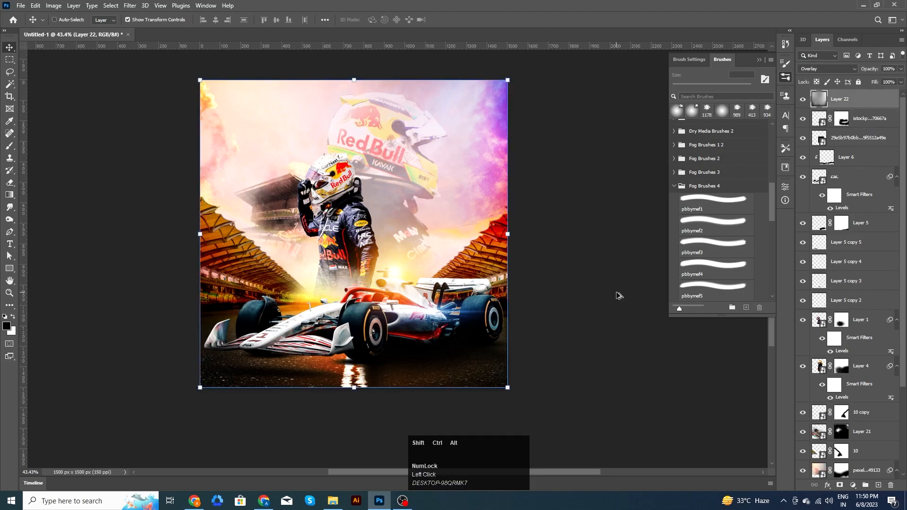
pyautogui.click(130, 5)
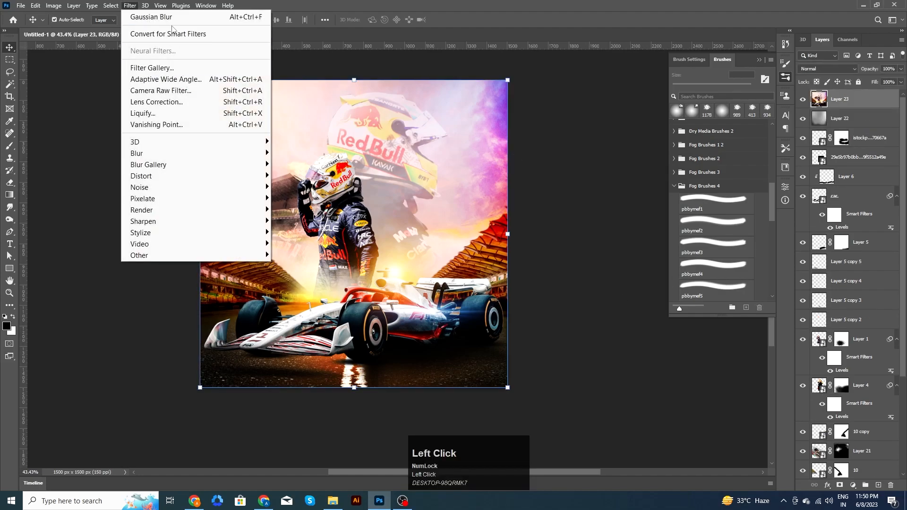
pyautogui.click(160, 79)
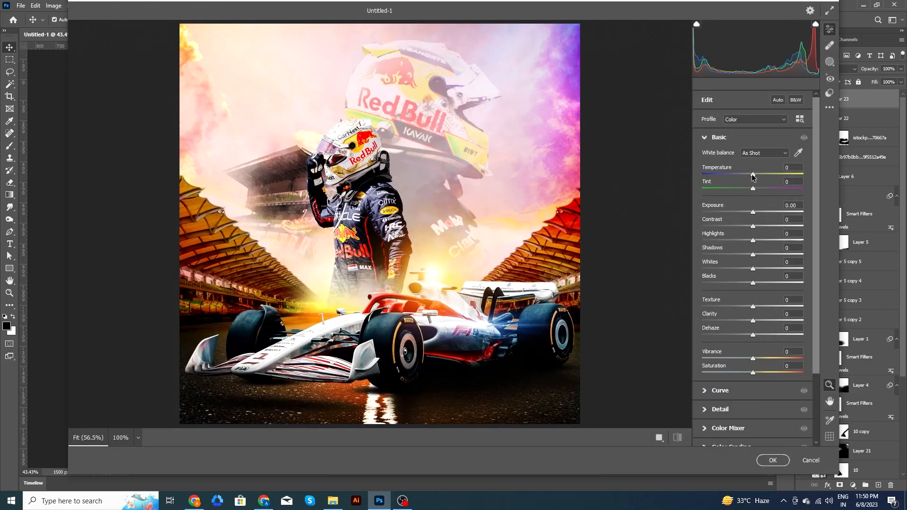
# Apply Camera Raw with Temperature +11, Exposure +0.15, Contrast +9, Highlights +8, Shadows -33, Blacks -29, Texture +16, Clarity +45, Dehaze +1 and Saturation +5.
pyautogui.moveTo(753, 177); pyautogui.dragTo(758, 176)
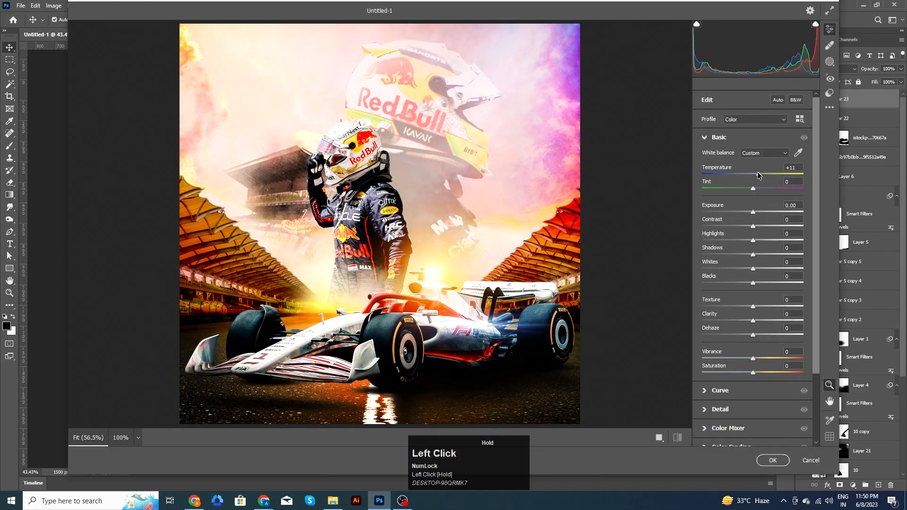
pyautogui.moveTo(753, 215); pyautogui.dragTo(755, 374)
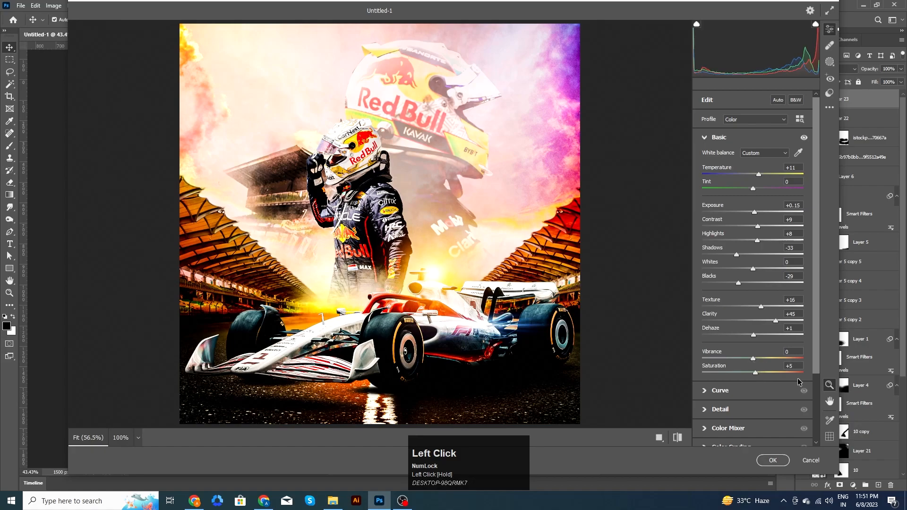
pyautogui.click(774, 460)
pyautogui.click(583, 326)
pyautogui.scroll(-5, 492, 265)
pyautogui.scroll(5, 492, 260)
pyautogui.click(491, 255)
# Add a Photo Filter adjustment layer using Warming Filter (85) above the merged layer and raise its density to about 50%.
pyautogui.click(854, 485)
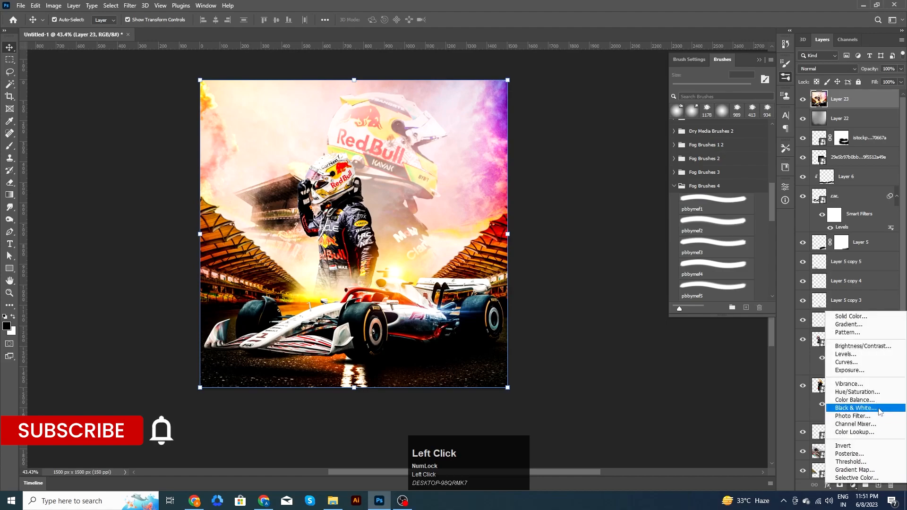
pyautogui.click(878, 410)
pyautogui.moveTo(671, 255); pyautogui.dragTo(699, 258)
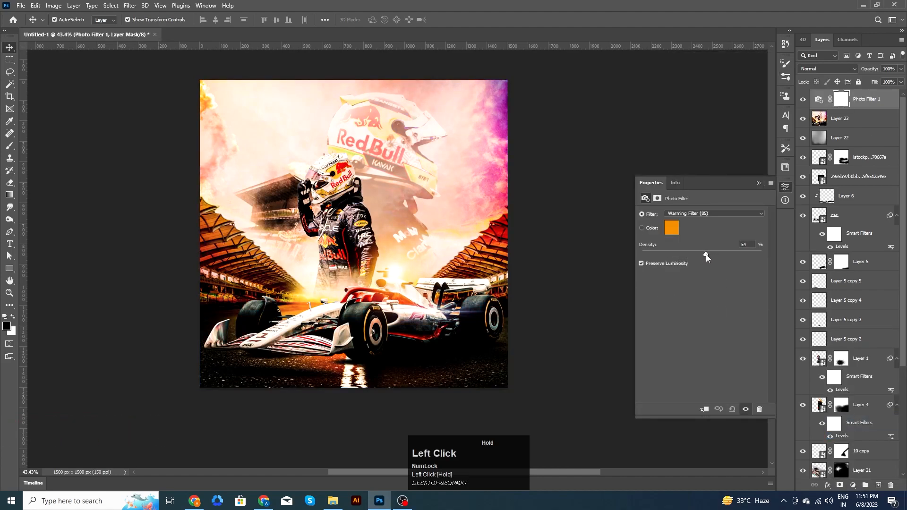
pyautogui.click(759, 183)
pyautogui.click(622, 225)
pyautogui.scroll(-3, 496, 255)
pyautogui.scroll(3, 523, 263)
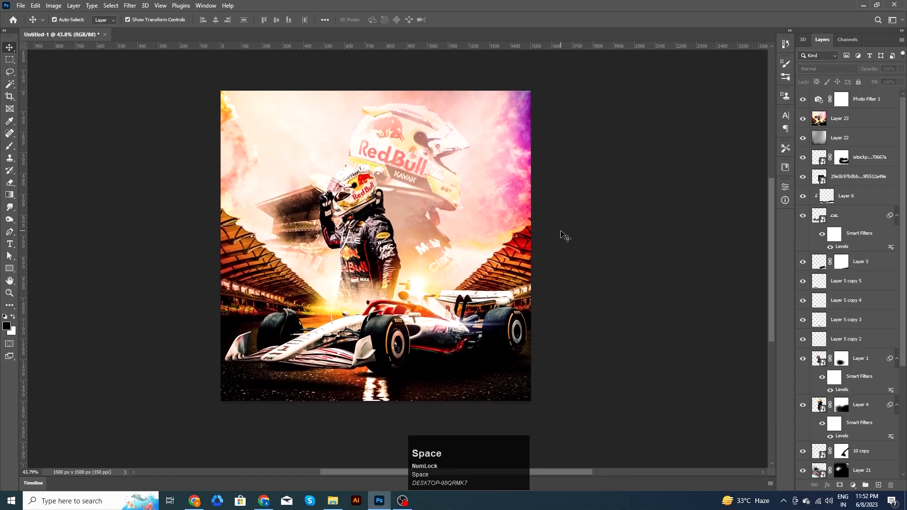